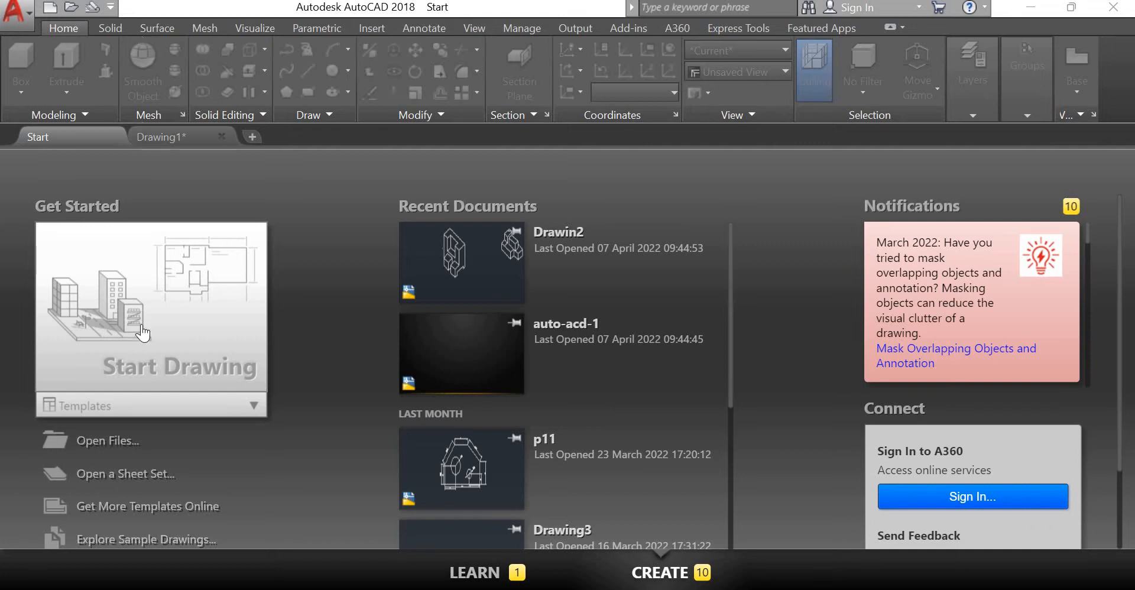
- Switch to Drawing1 and set the UCS icon's line width to 3 and its size to 55
mouse_move(170, 128)
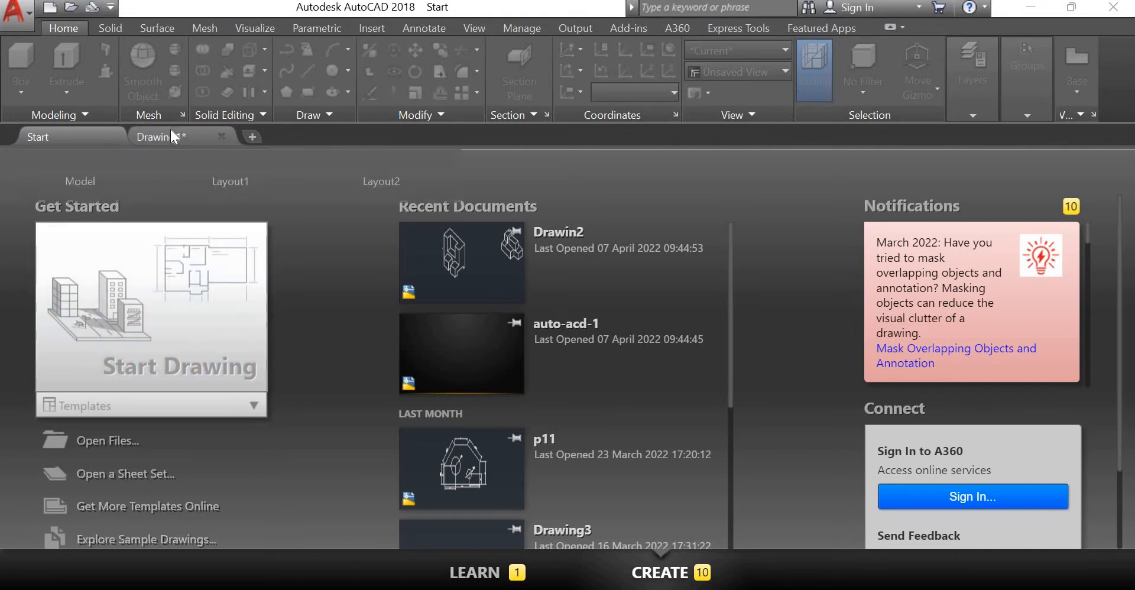
left_click(170, 131)
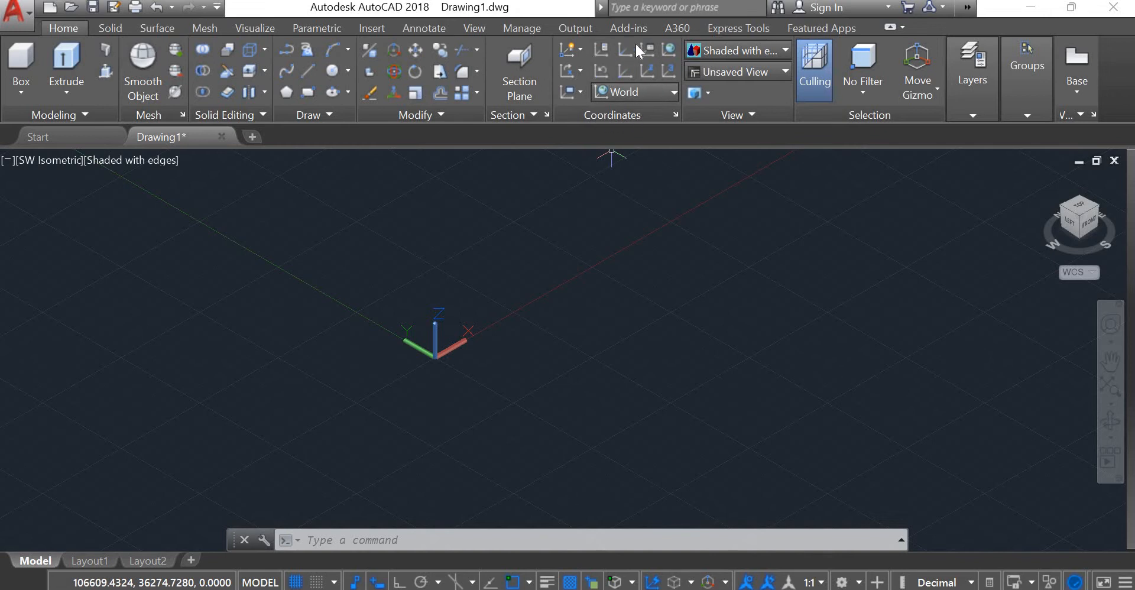
left_click(604, 47)
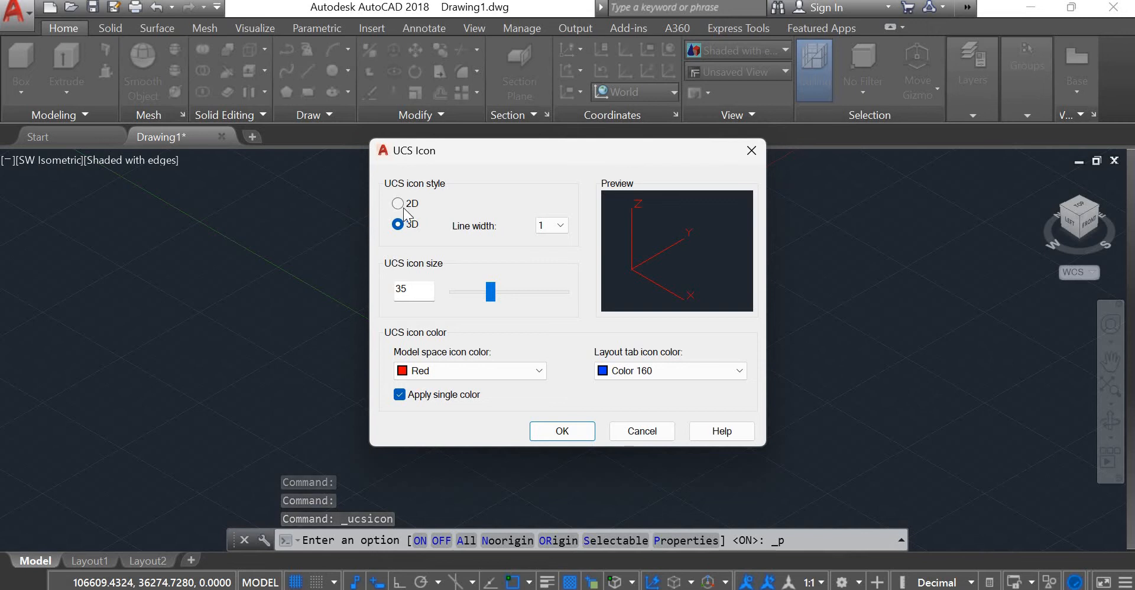
left_click(555, 227)
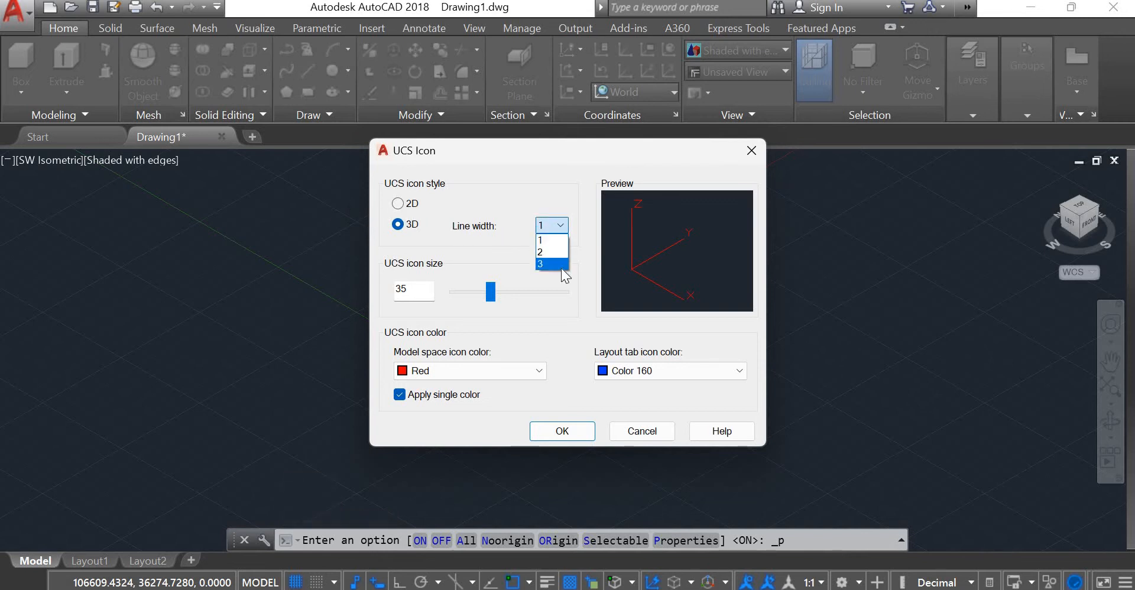
left_click(562, 266)
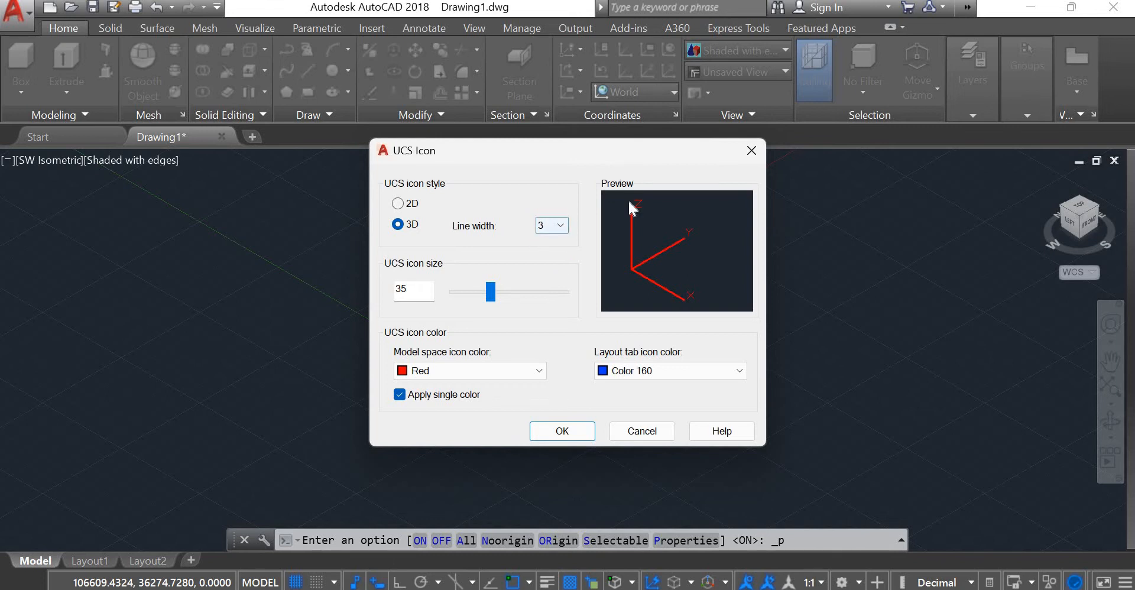
left_click(534, 292)
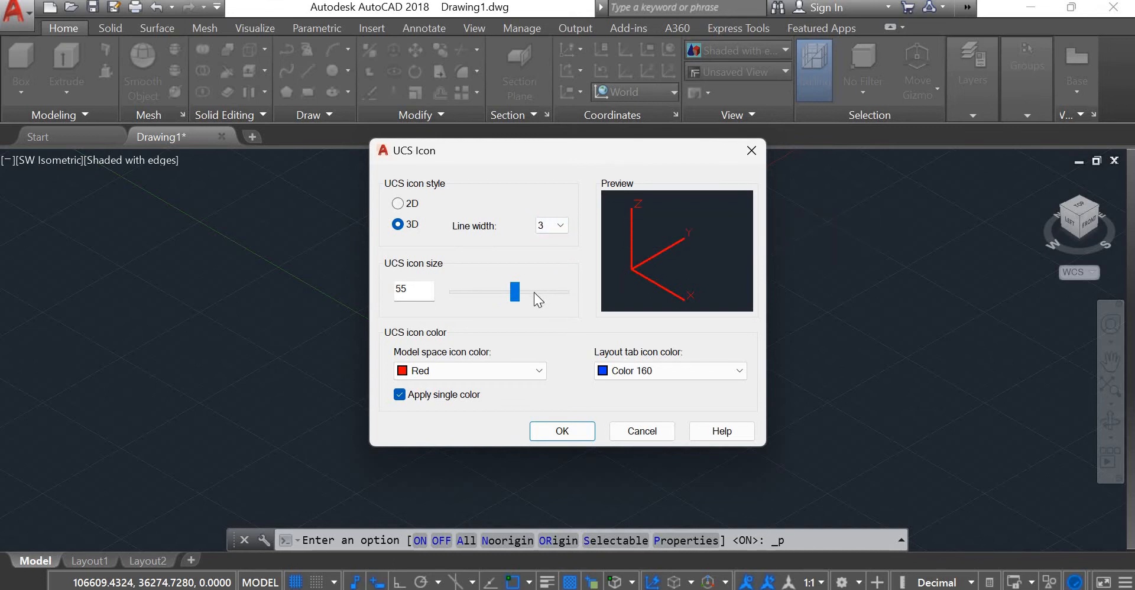
- Set the UCS icon color to Cyan for model space and Yellow for layouts, keep the 3D style, and apply the settings
left_click(499, 371)
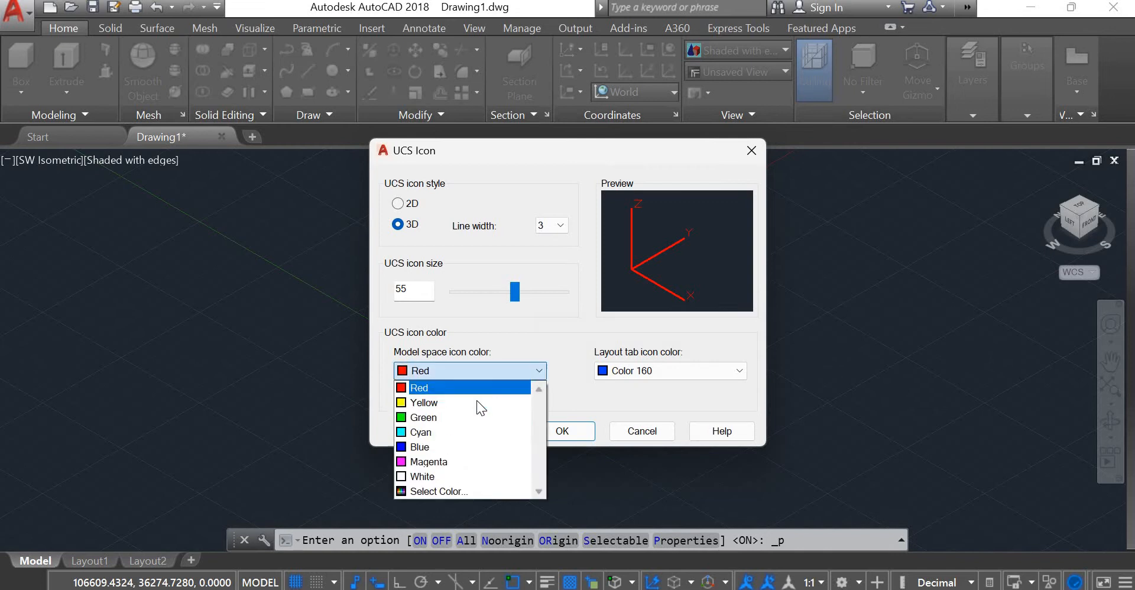
left_click(463, 433)
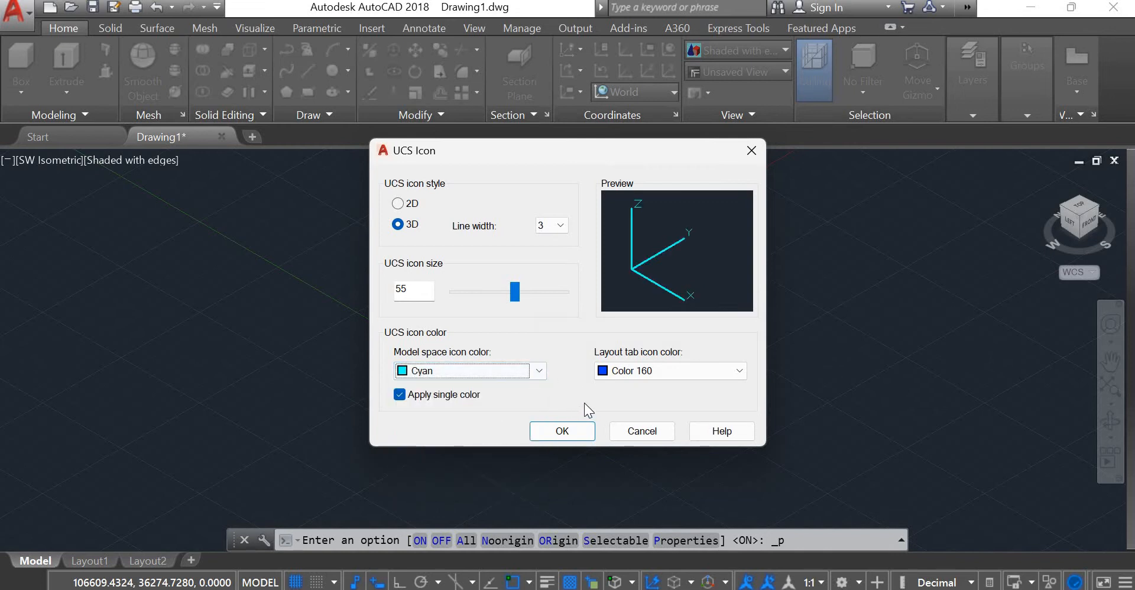
left_click(413, 207)
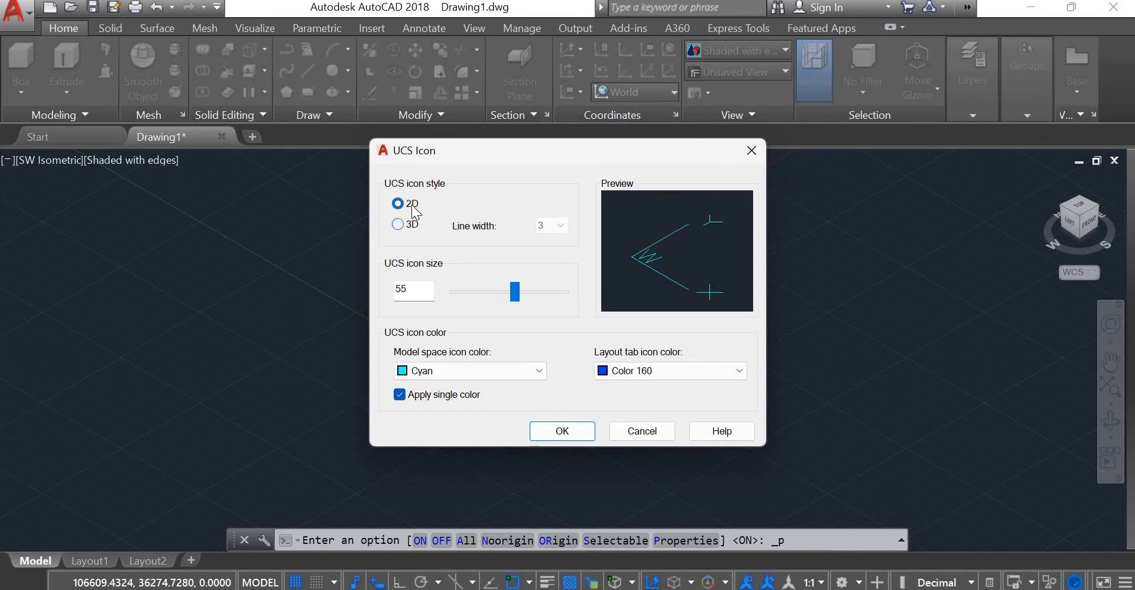
left_click(414, 224)
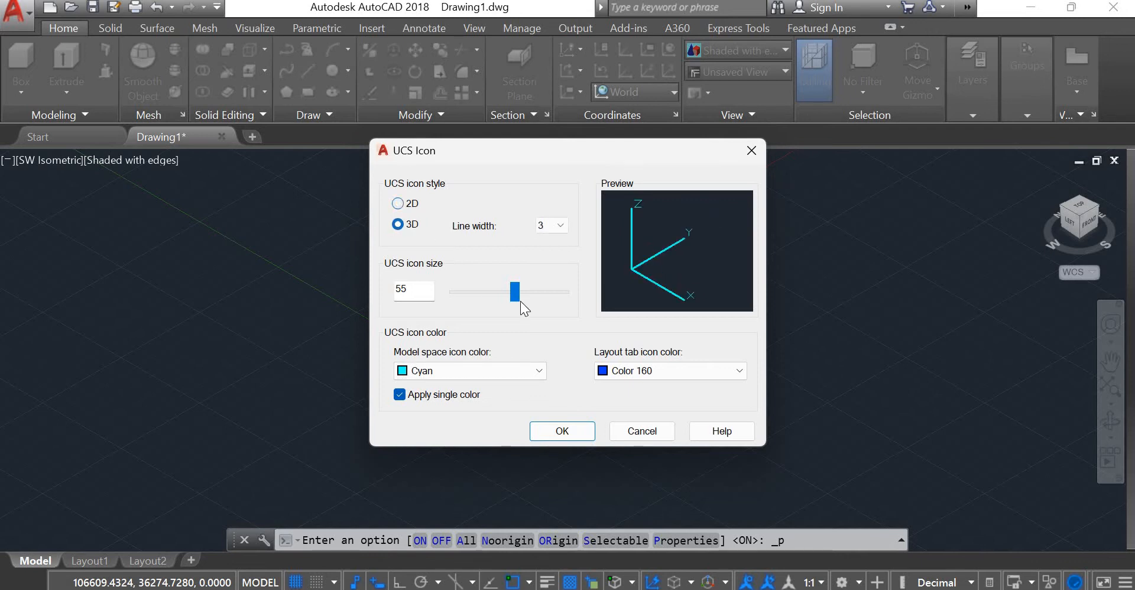
left_click(631, 376)
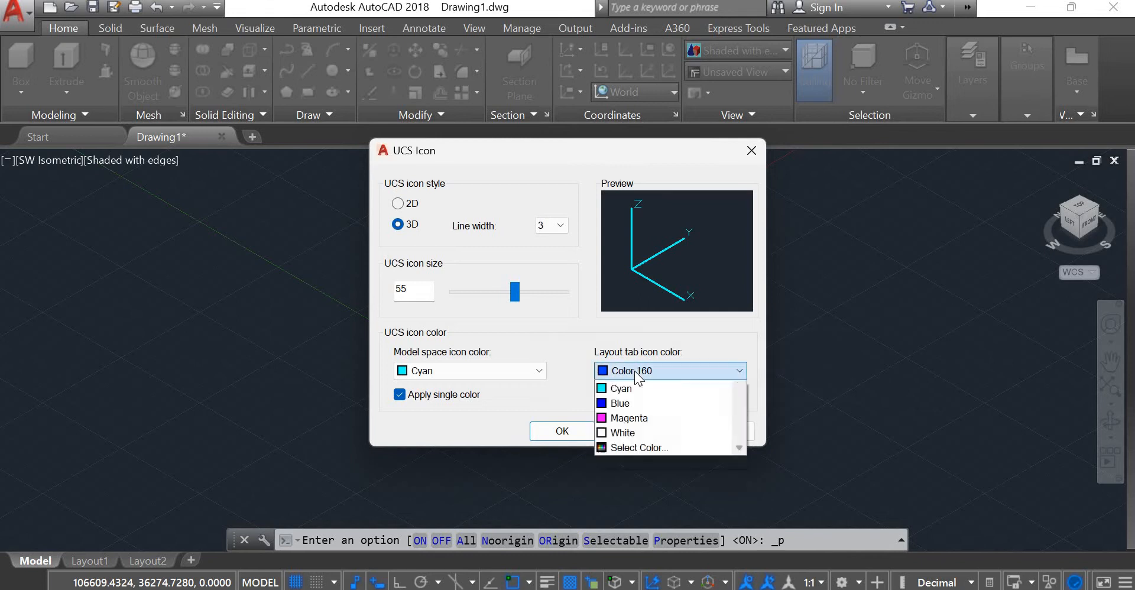
left_click(640, 419)
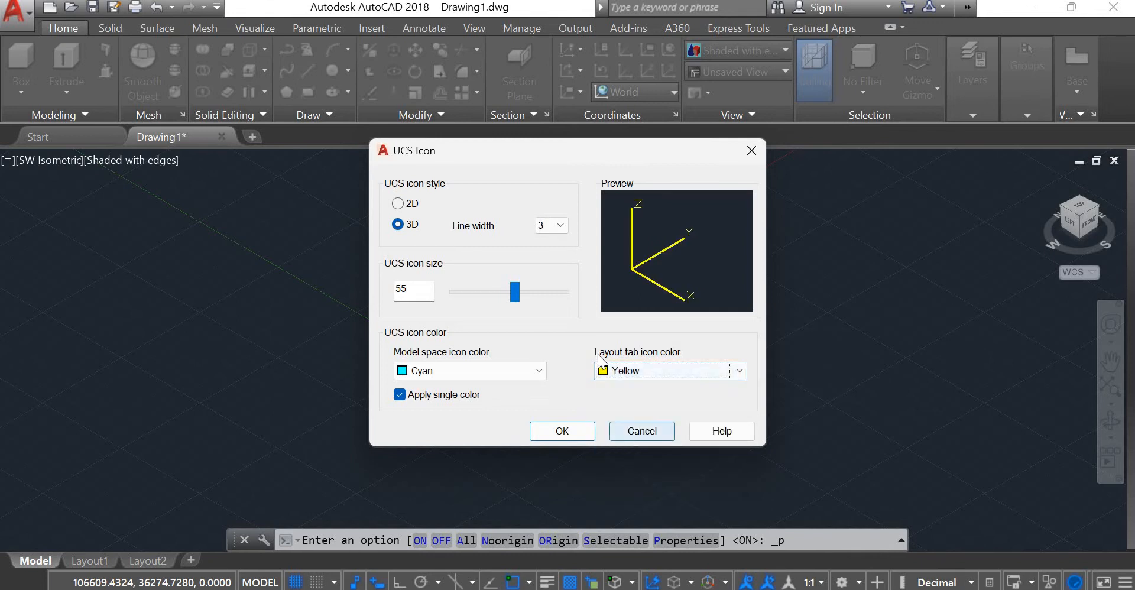
left_click(579, 426)
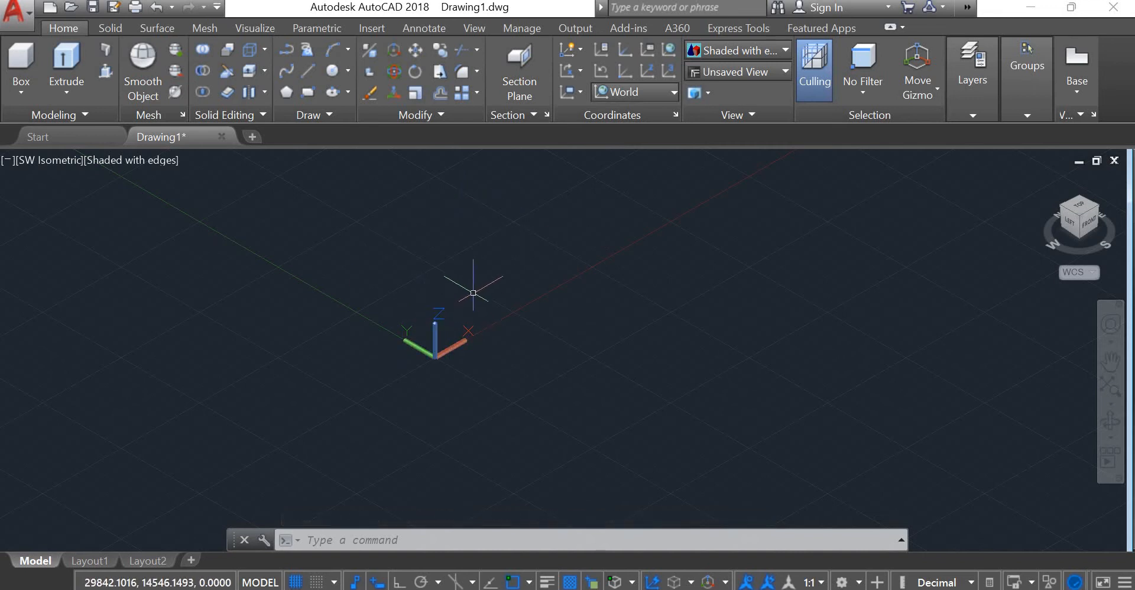
- Examine the list of named UCSs without changing it
left_click(644, 50)
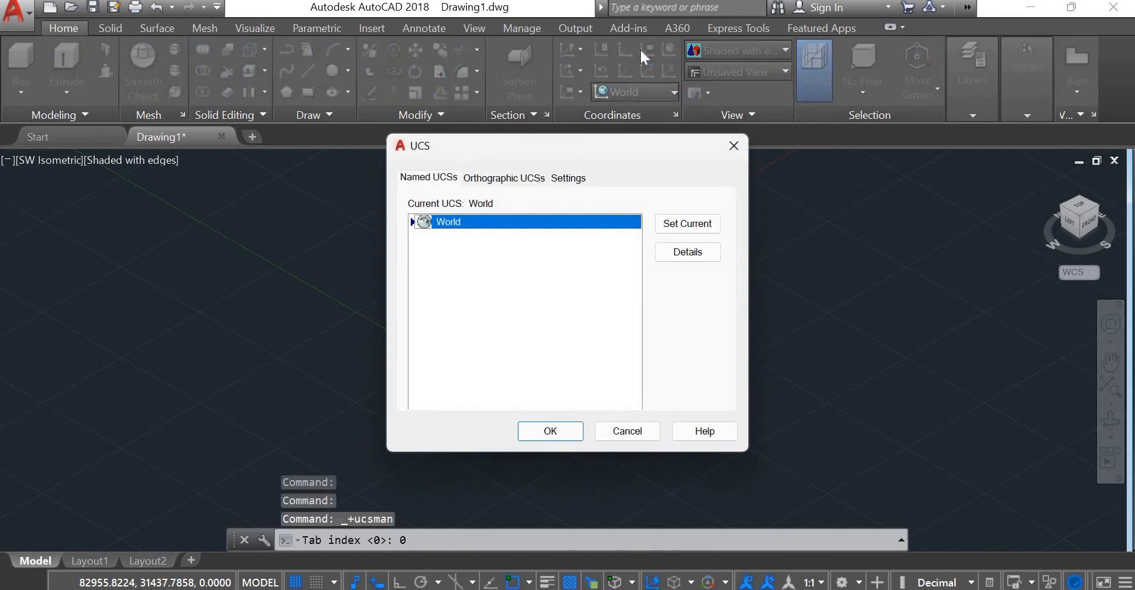
left_click(738, 156)
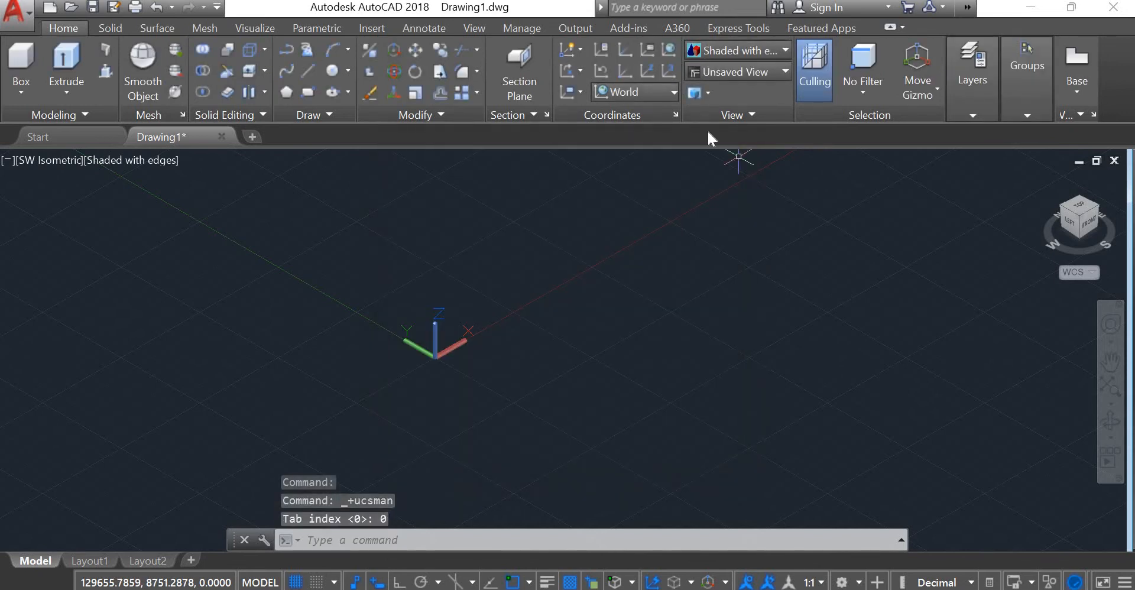
- Set the current UCS to World, select the UCS icon to show its grips, and try to restore the previous UCS
left_click(668, 50)
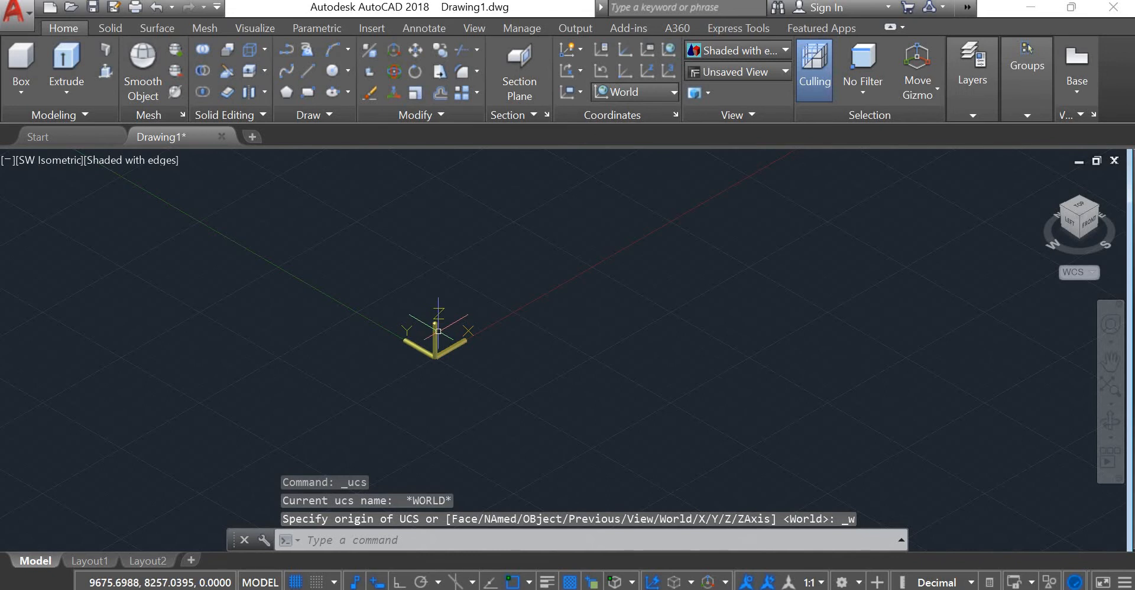
left_click(513, 326)
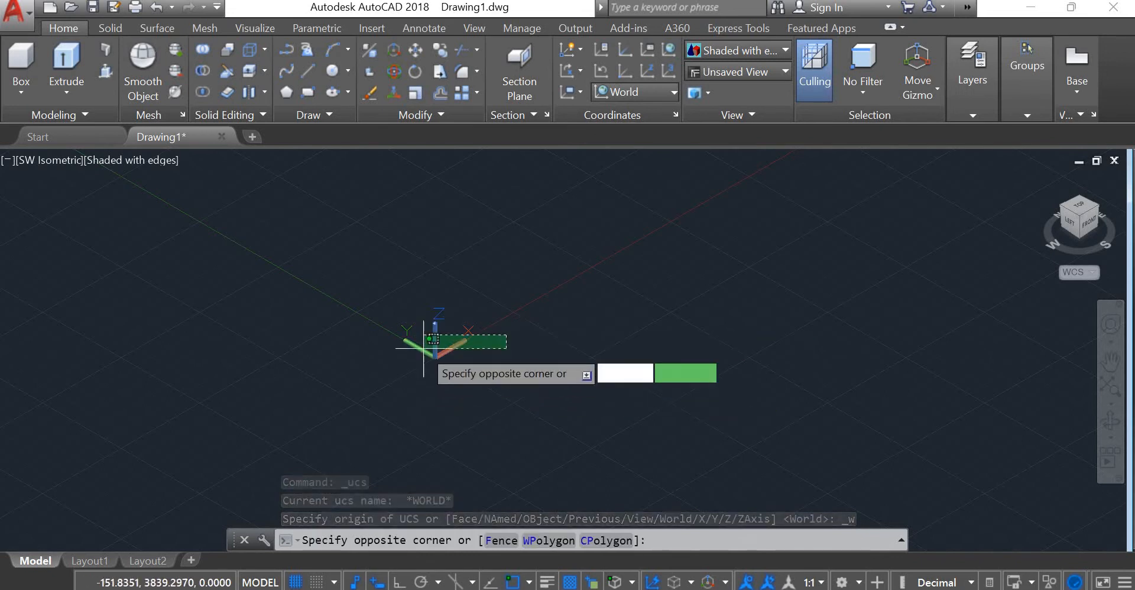
left_click(436, 329)
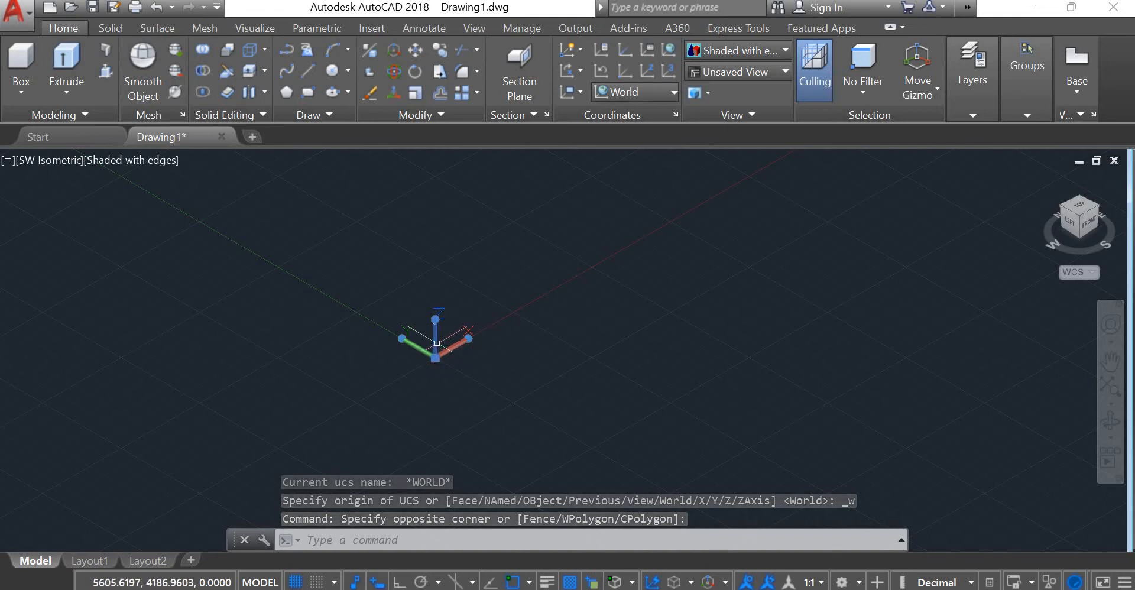
left_click(436, 359)
left_click(511, 324)
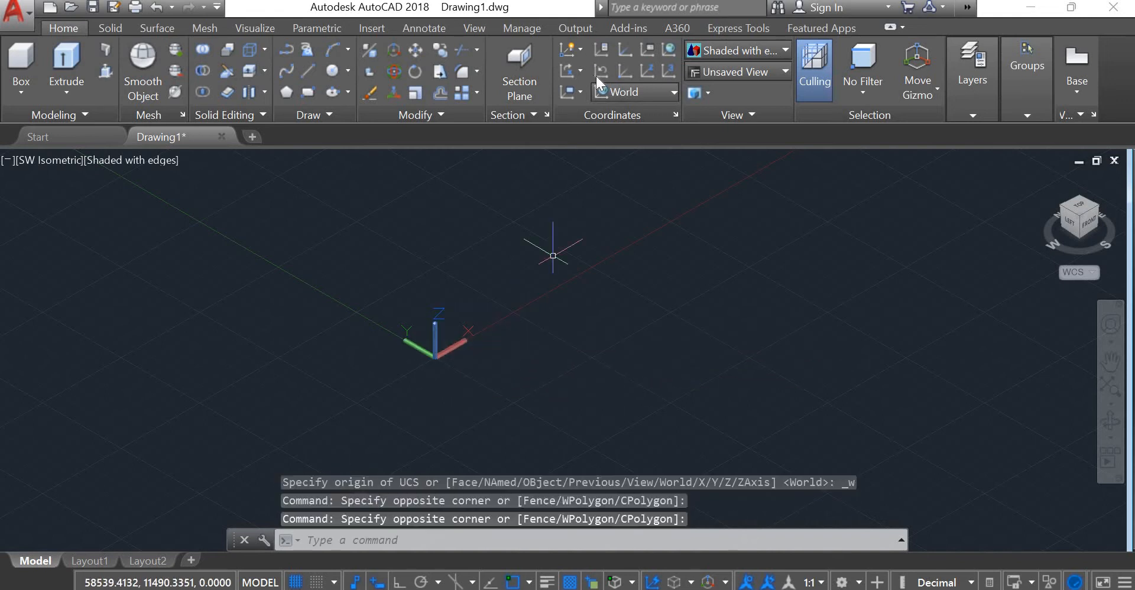
left_click(601, 76)
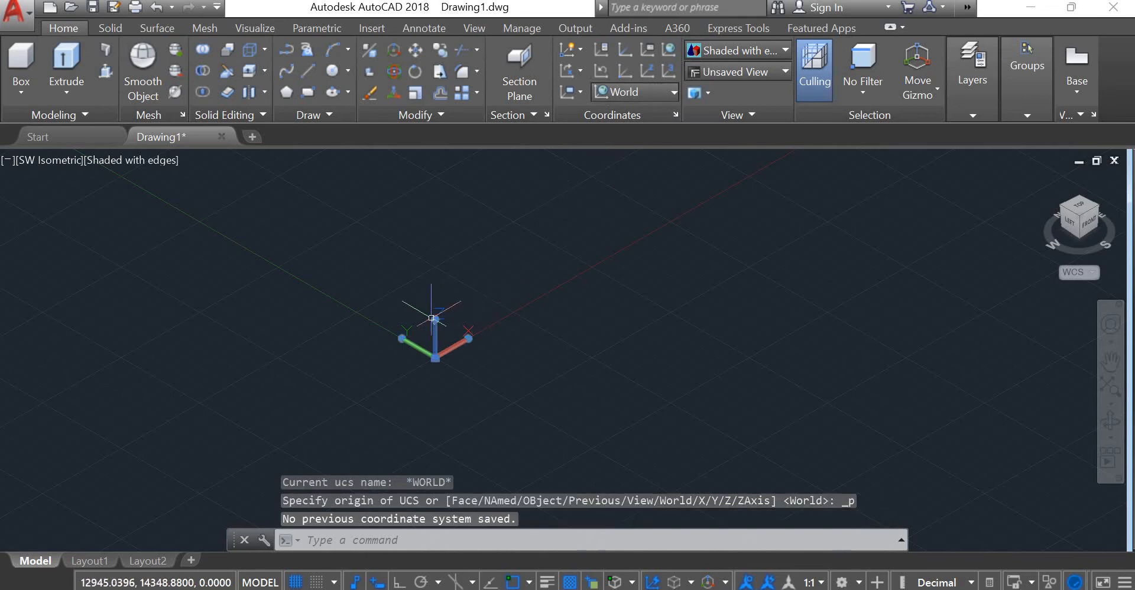
left_click(461, 333)
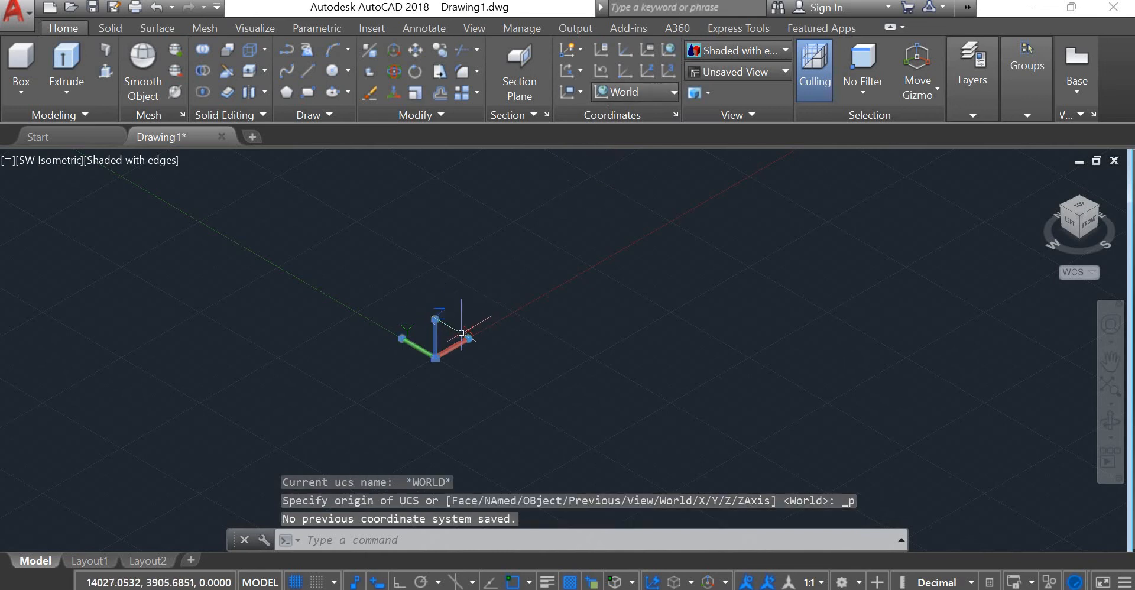
- Define a Z-axis vector UCS with a new origin right of the world origin and its positive Z axis pointing toward the lower left
left_click(647, 70)
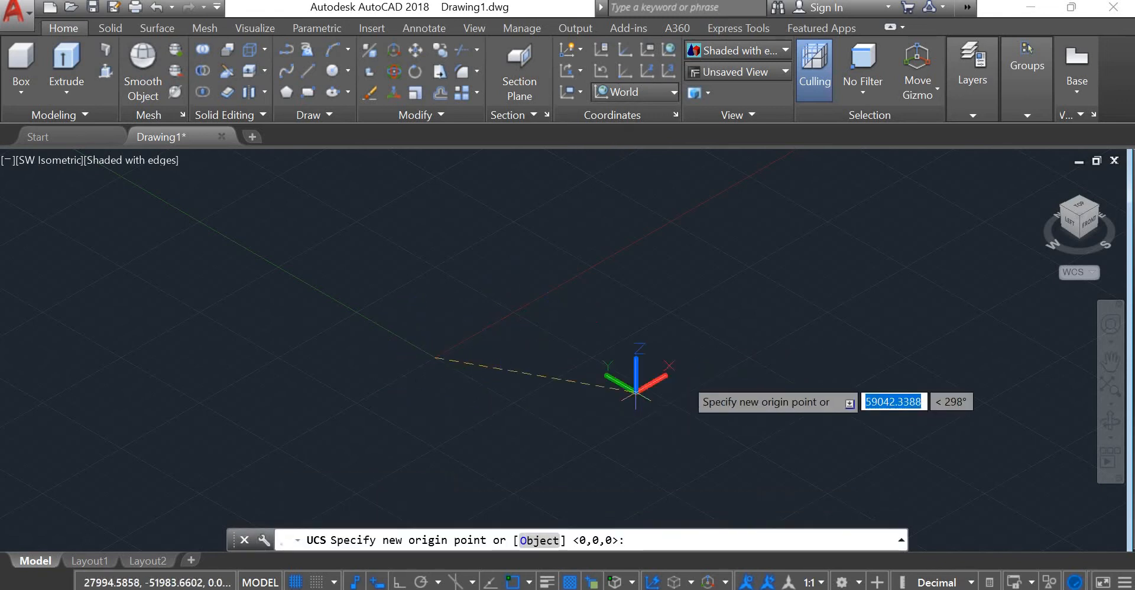
left_click(693, 331)
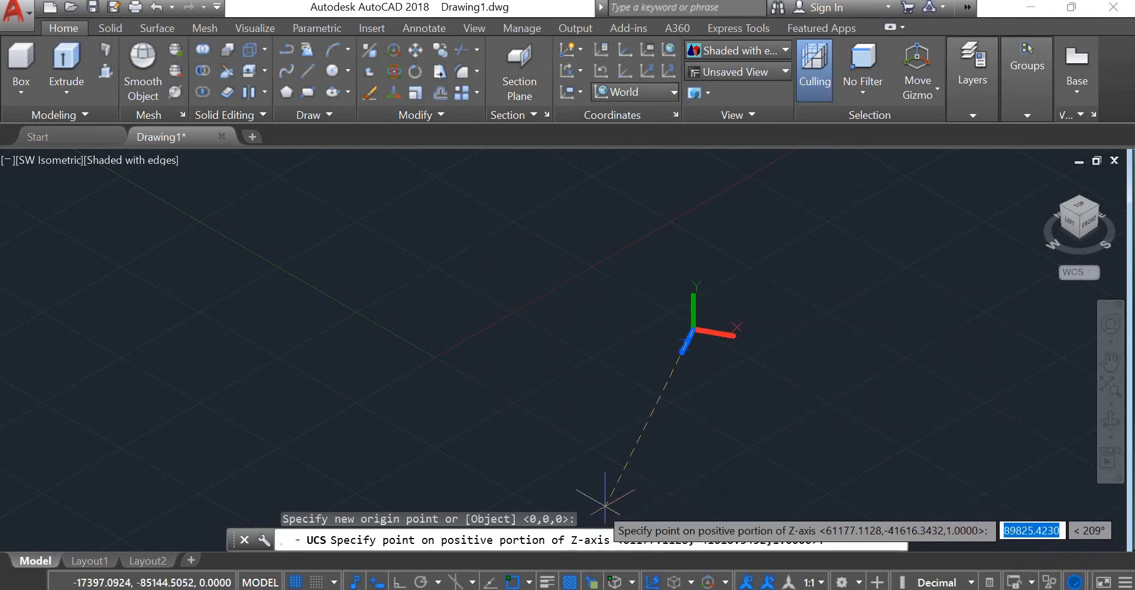
left_click(468, 411)
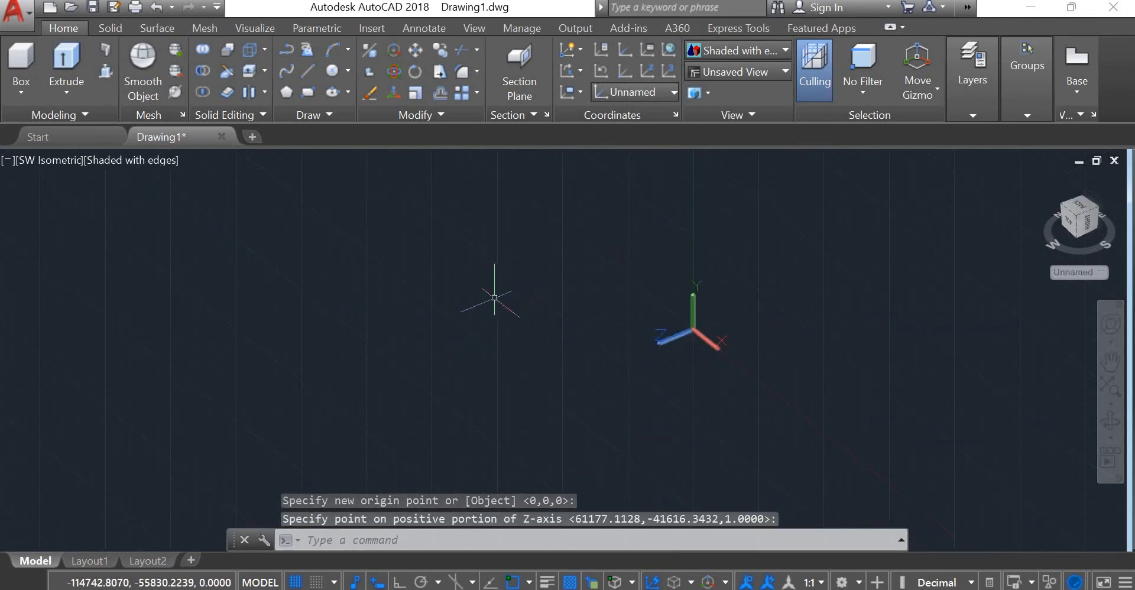
scroll(666, 365, "up", 2)
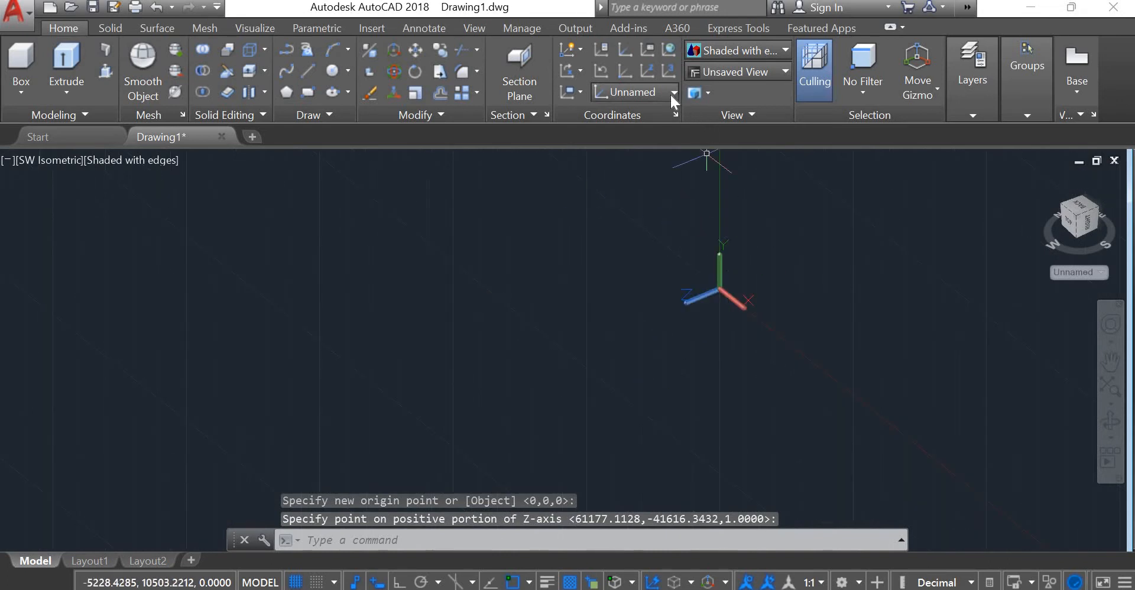
- Define a 3-point UCS by picking an origin left of the current one, a positive X-axis point and a positive-Y point
left_click(668, 70)
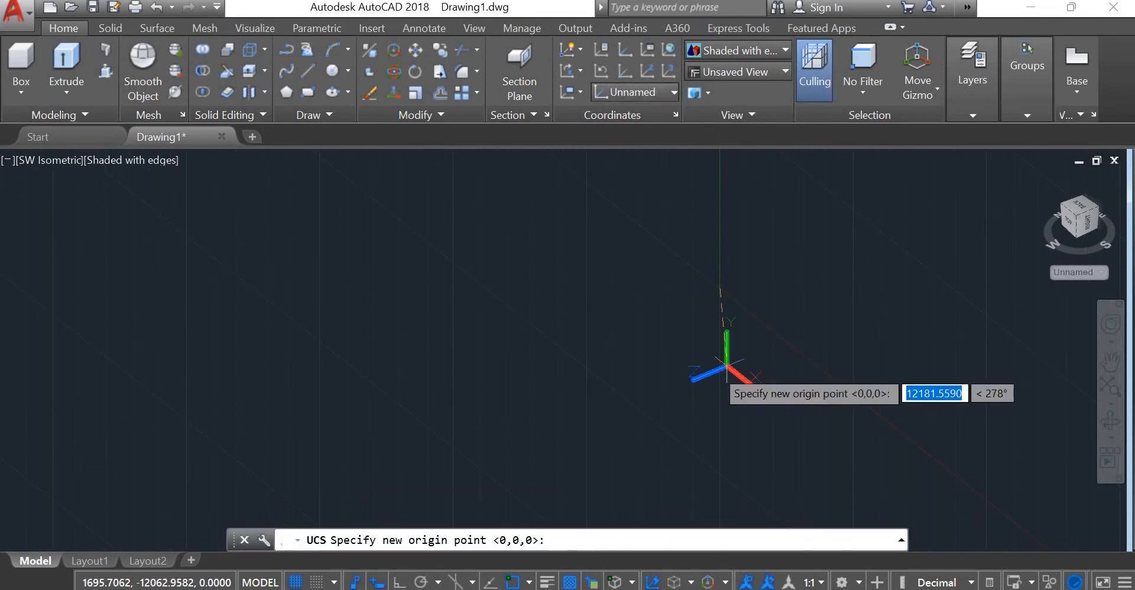
left_click(472, 307)
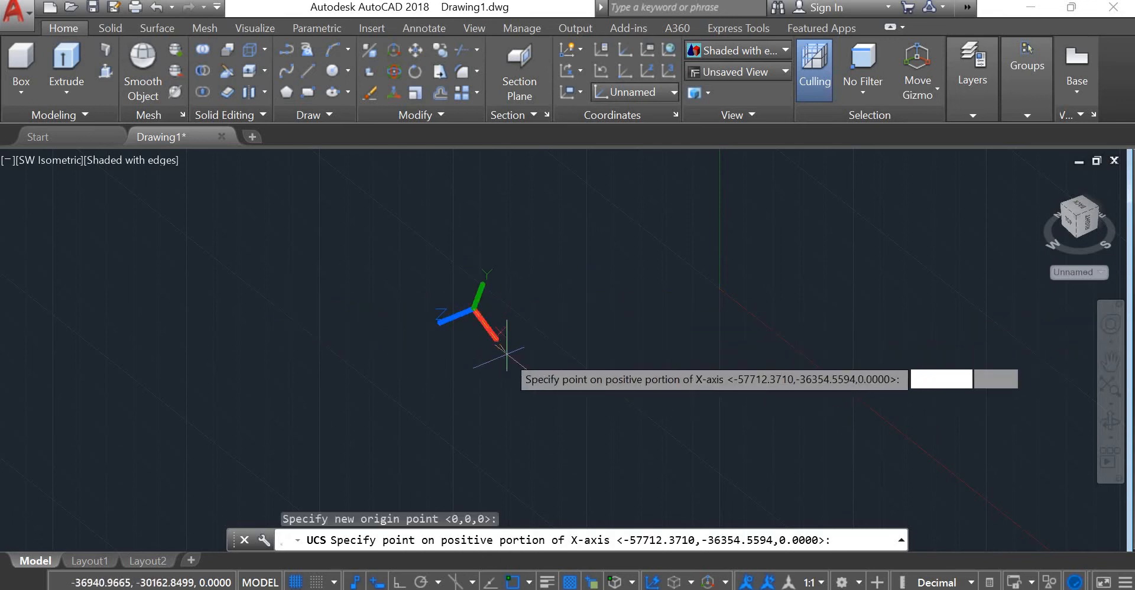
left_click(518, 300)
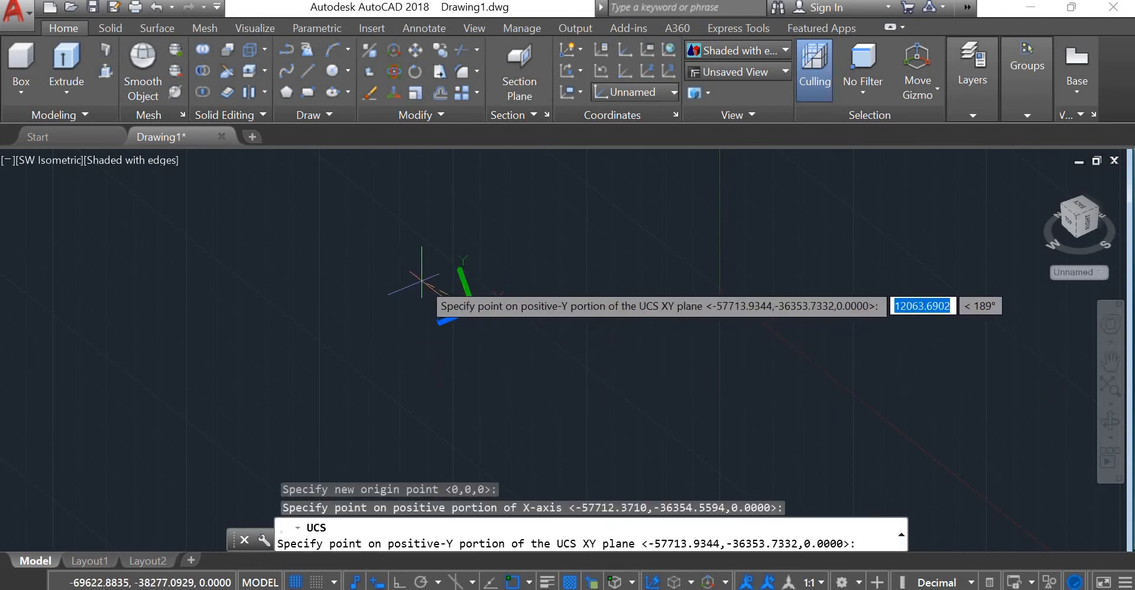
left_click(461, 383)
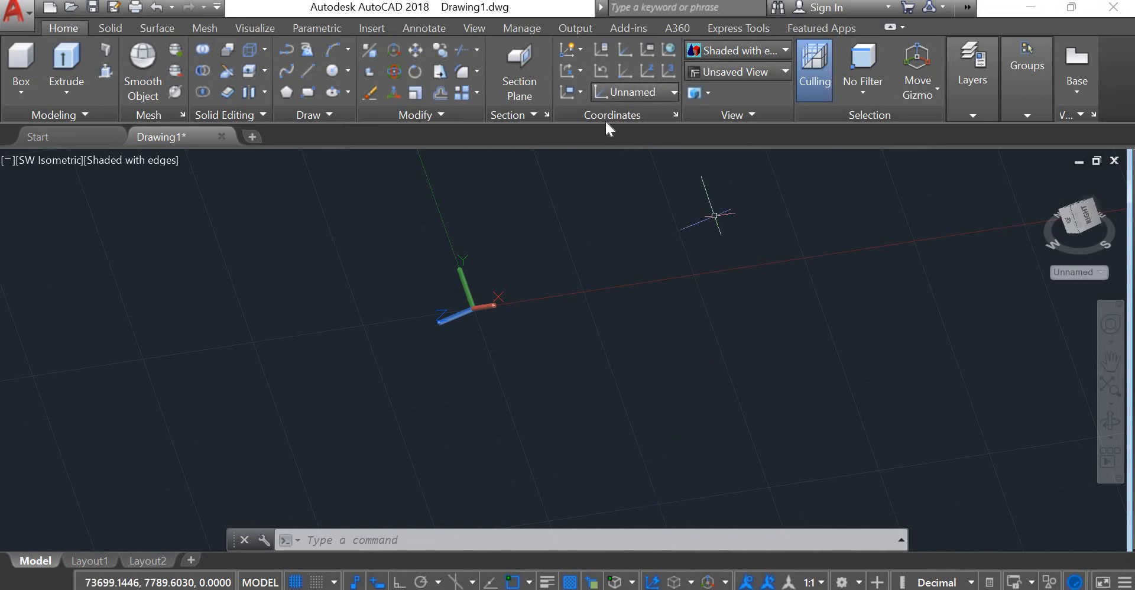
- Review the UCS settings, the named and orthographic UCS lists, and the origin and axis details of the Front UCS relative to World
left_click(676, 114)
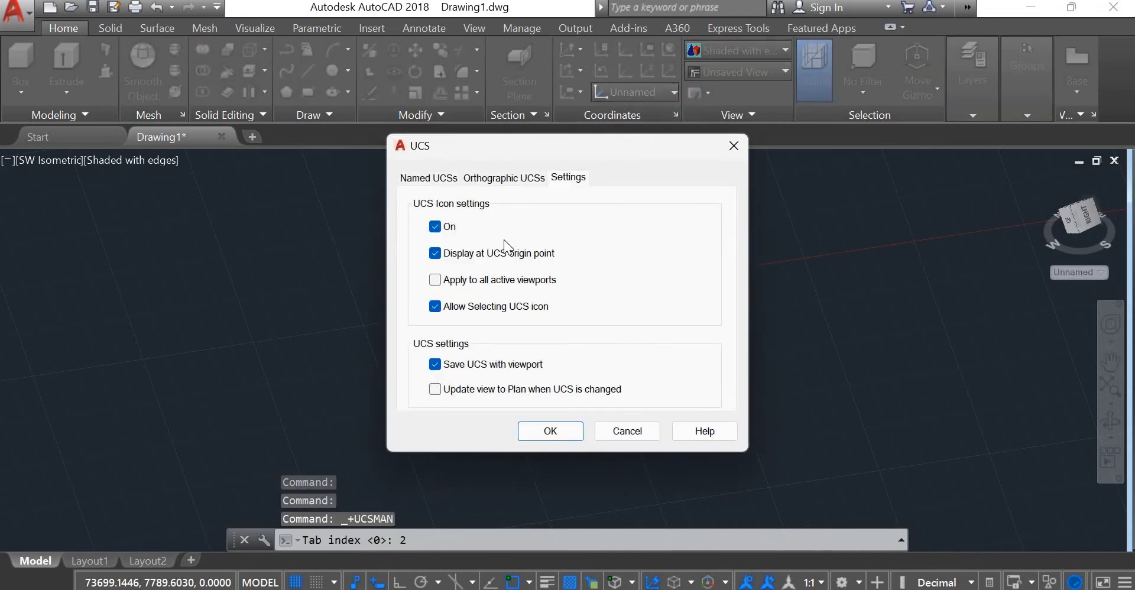
left_click(427, 177)
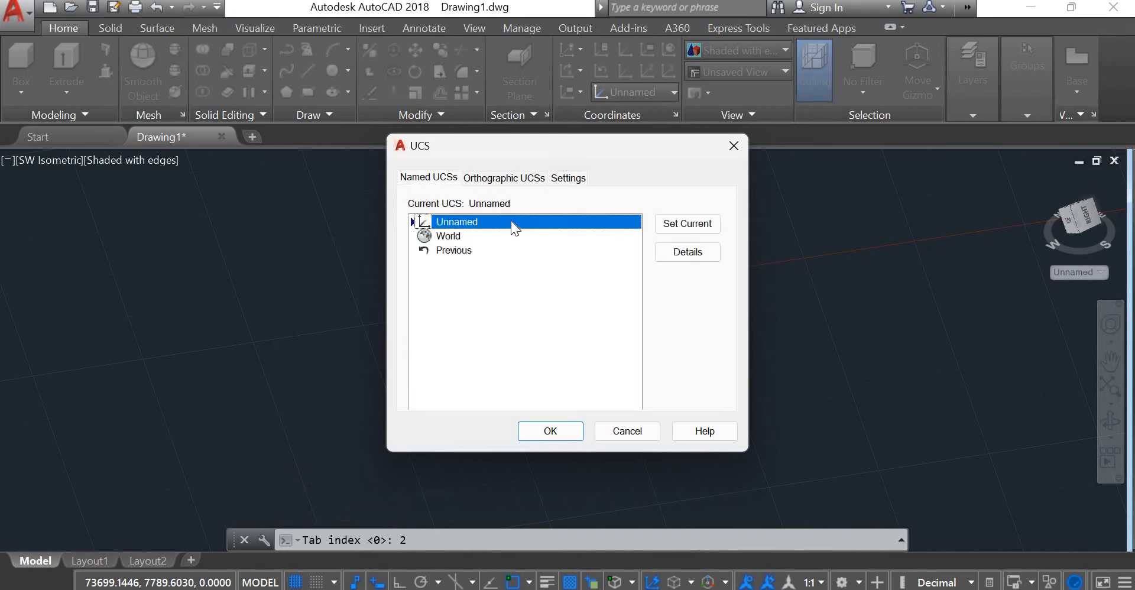
left_click(484, 182)
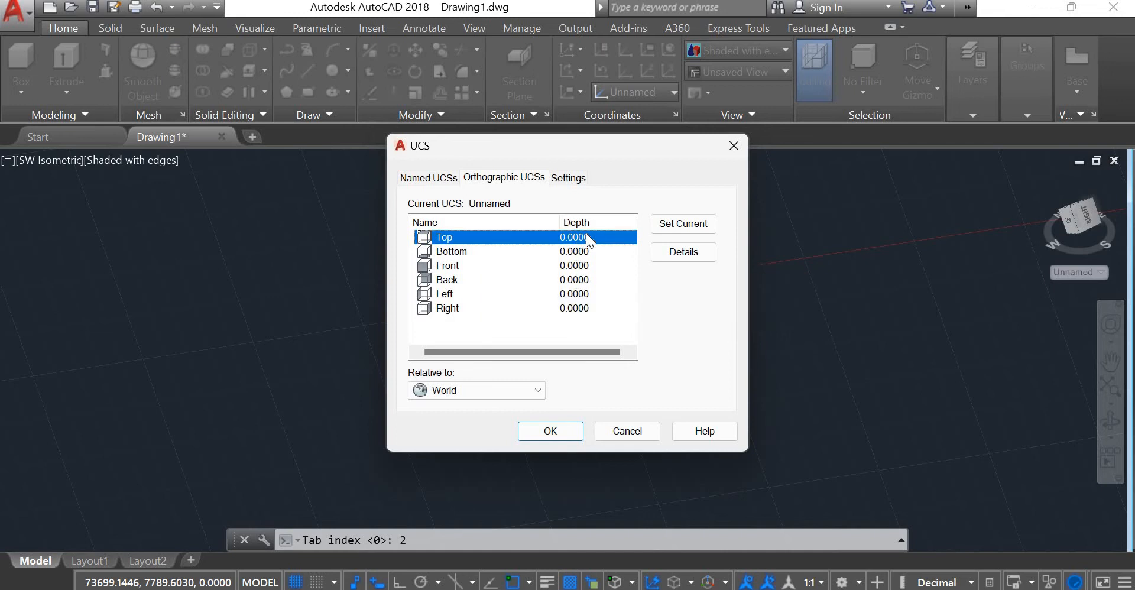
left_click(586, 265)
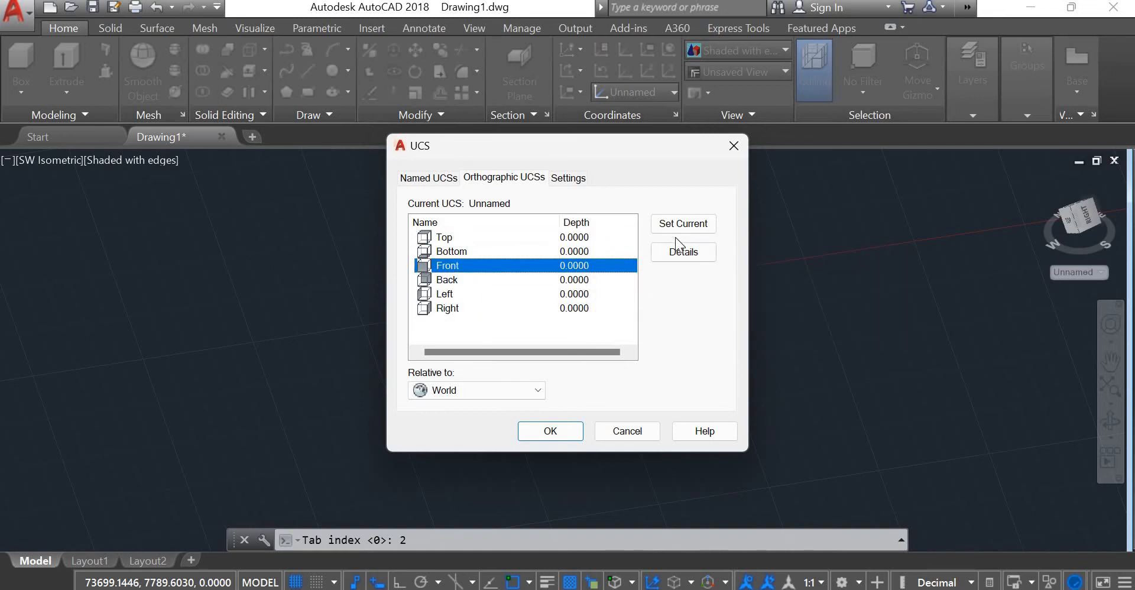
left_click(682, 252)
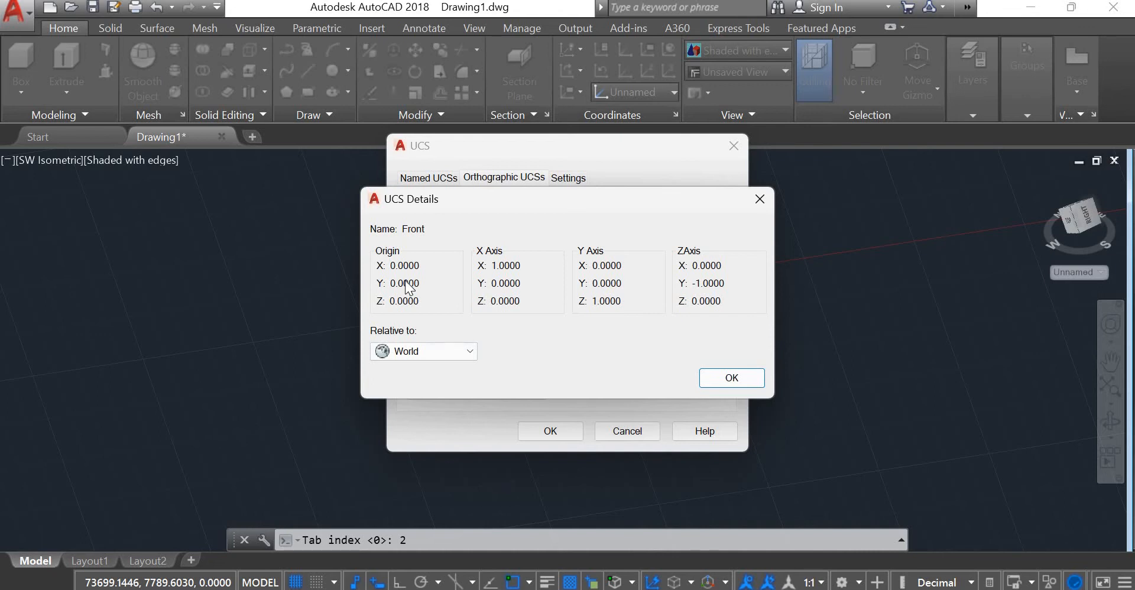
left_click(730, 382)
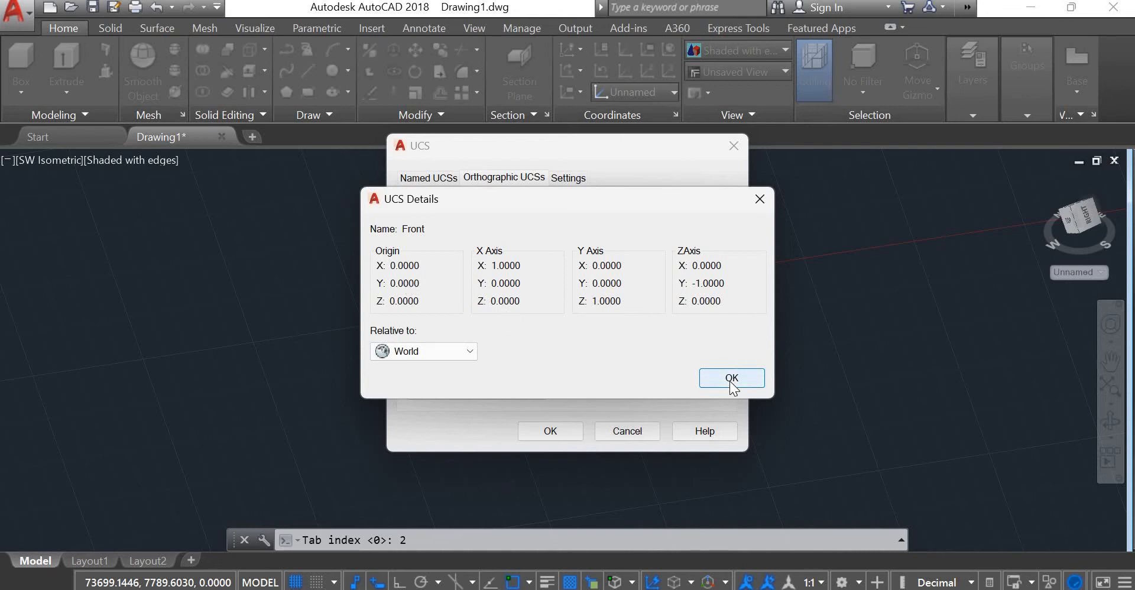
- Leave the Front UCS details, and review the UCS icon and viewport settings and the available visual styles
left_click(731, 378)
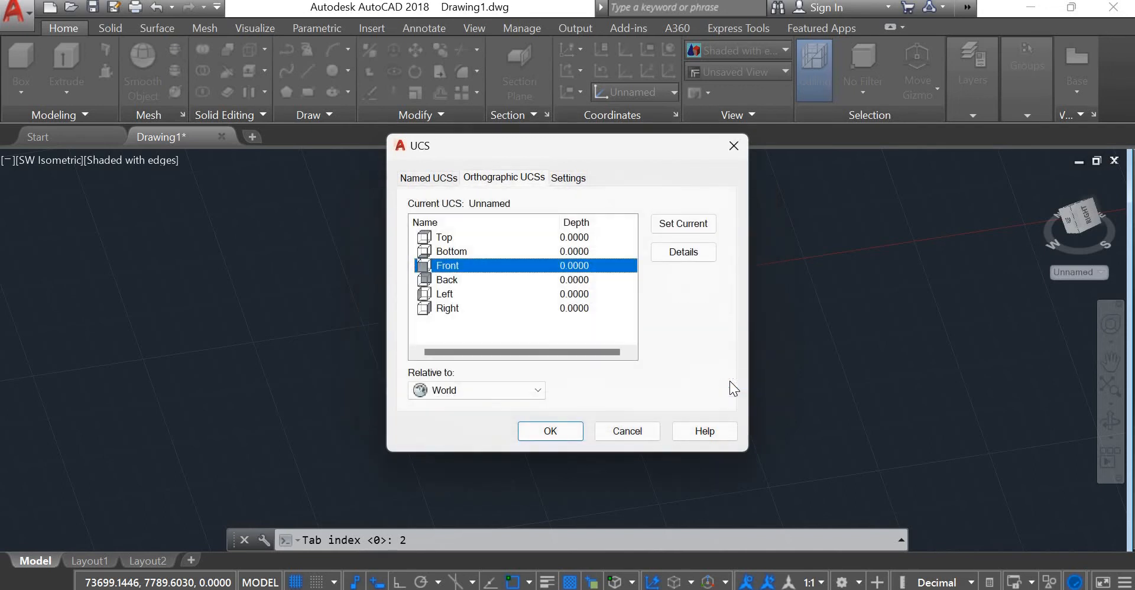
left_click(550, 431)
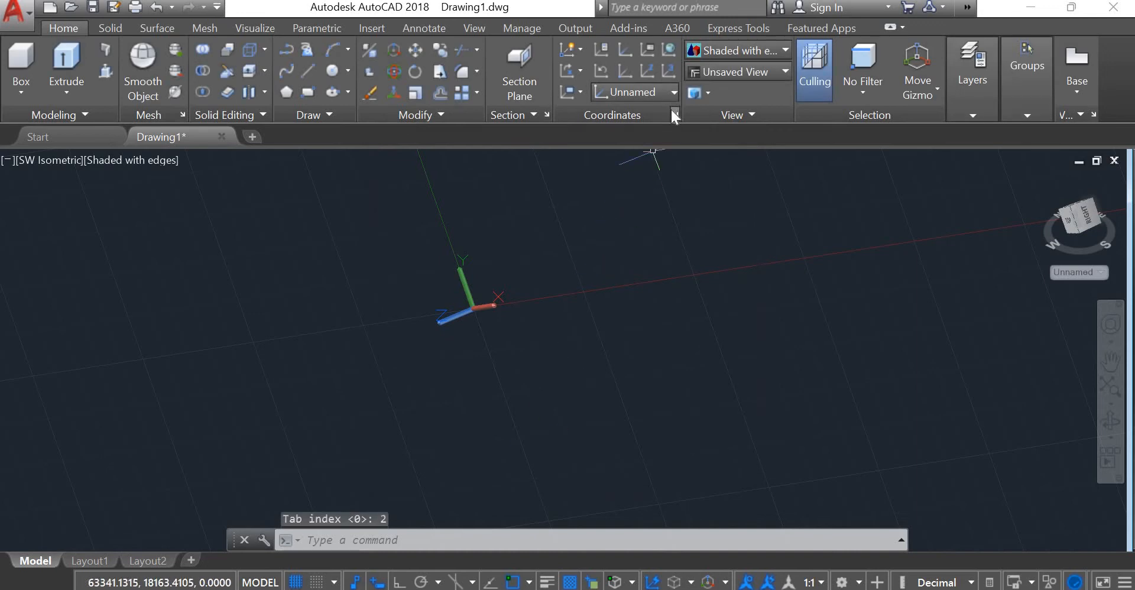
left_click(672, 112)
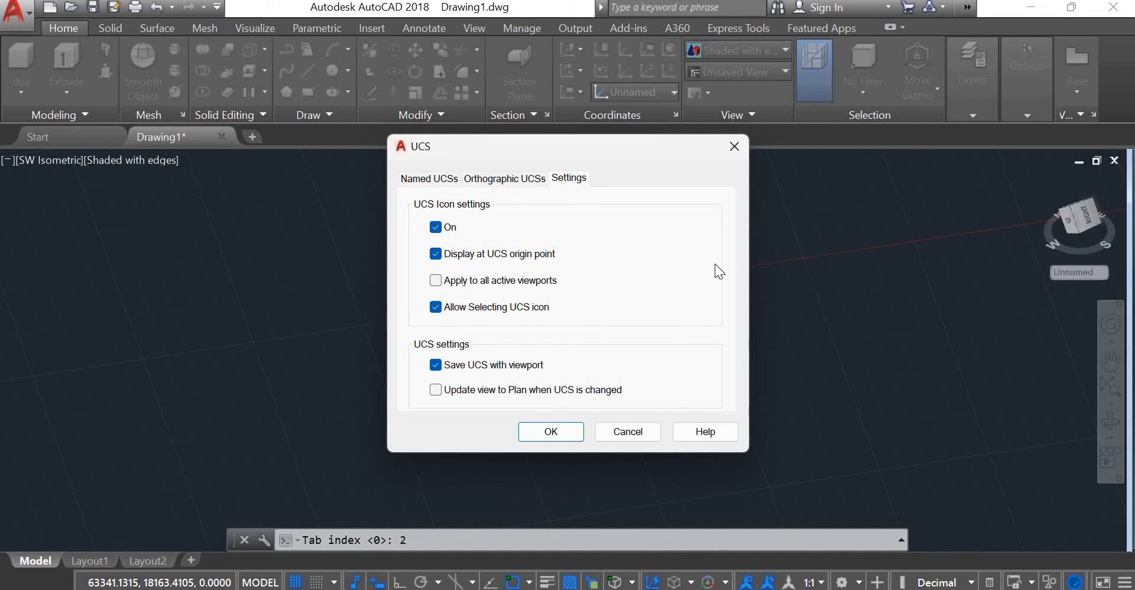
left_click(740, 147)
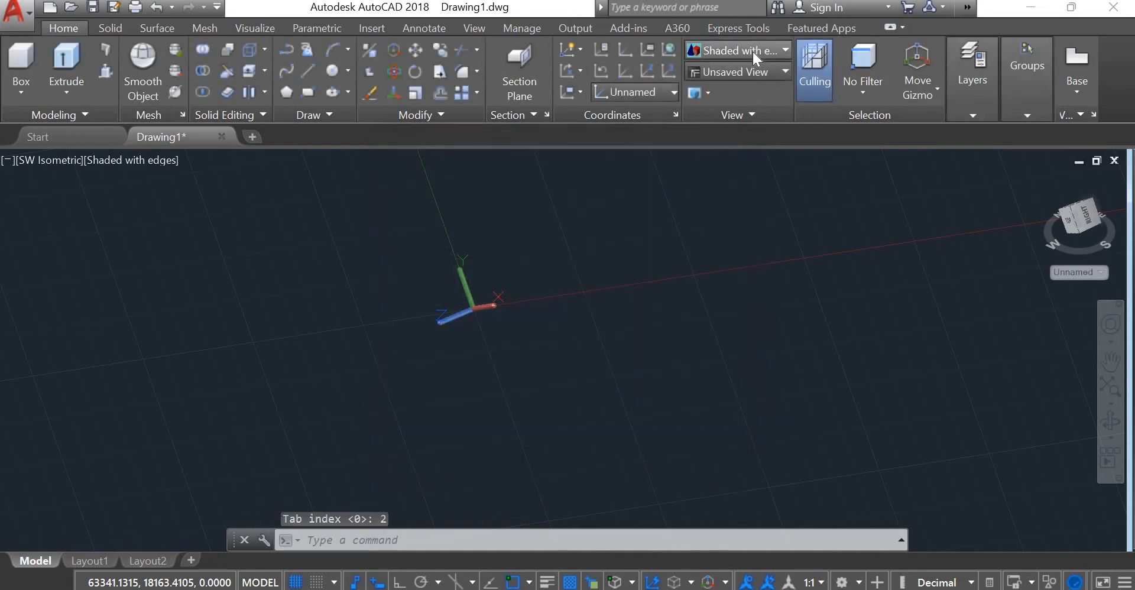
left_click(752, 49)
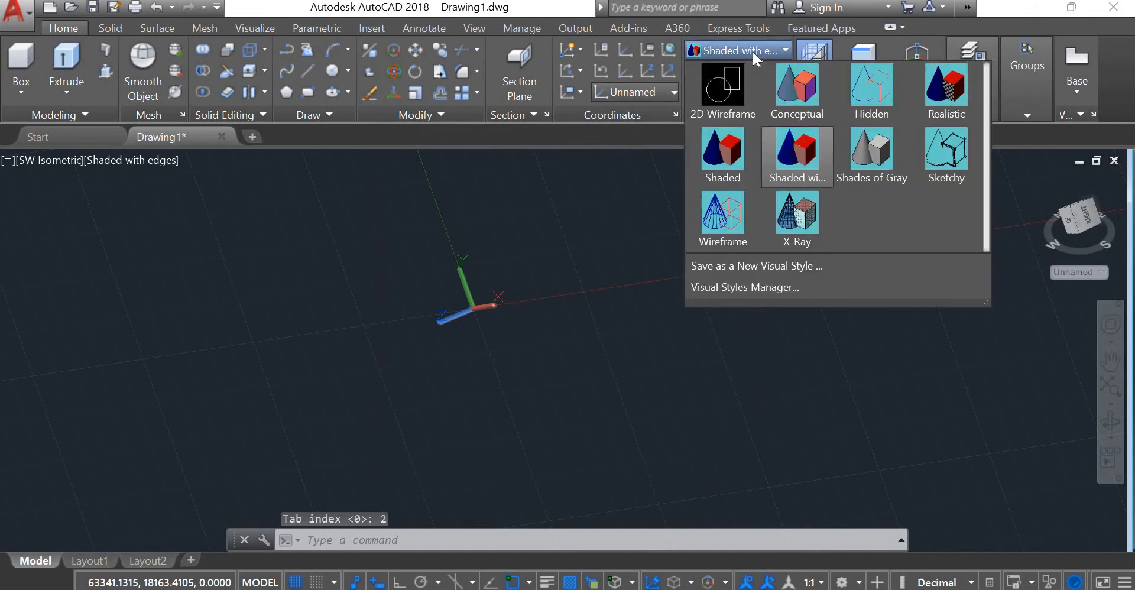
left_click(586, 283)
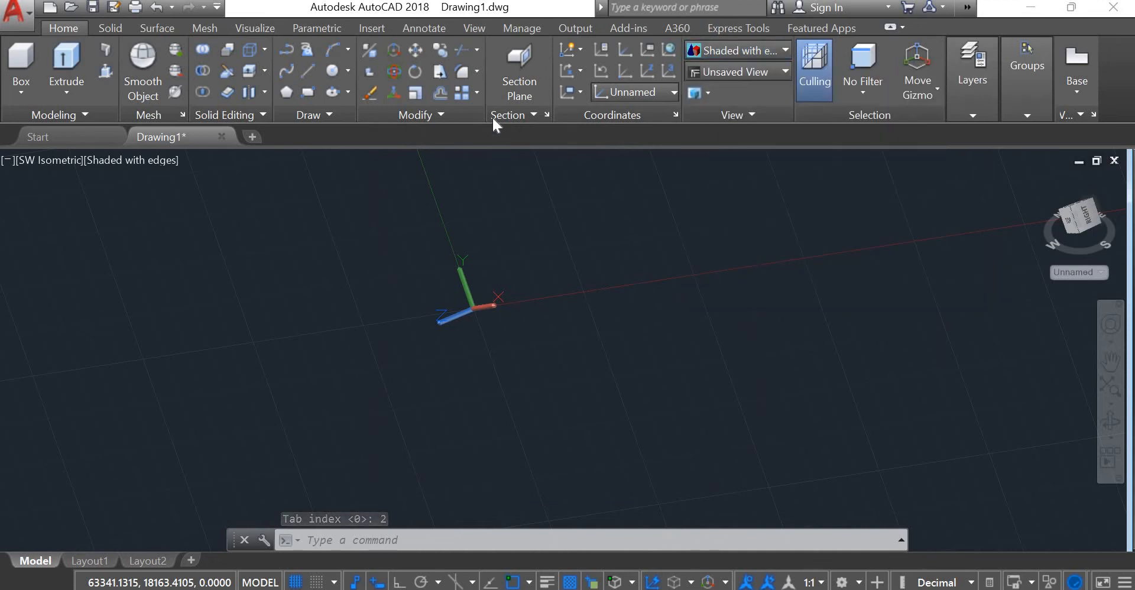
- Try to hide the UCS icon
left_click(565, 55)
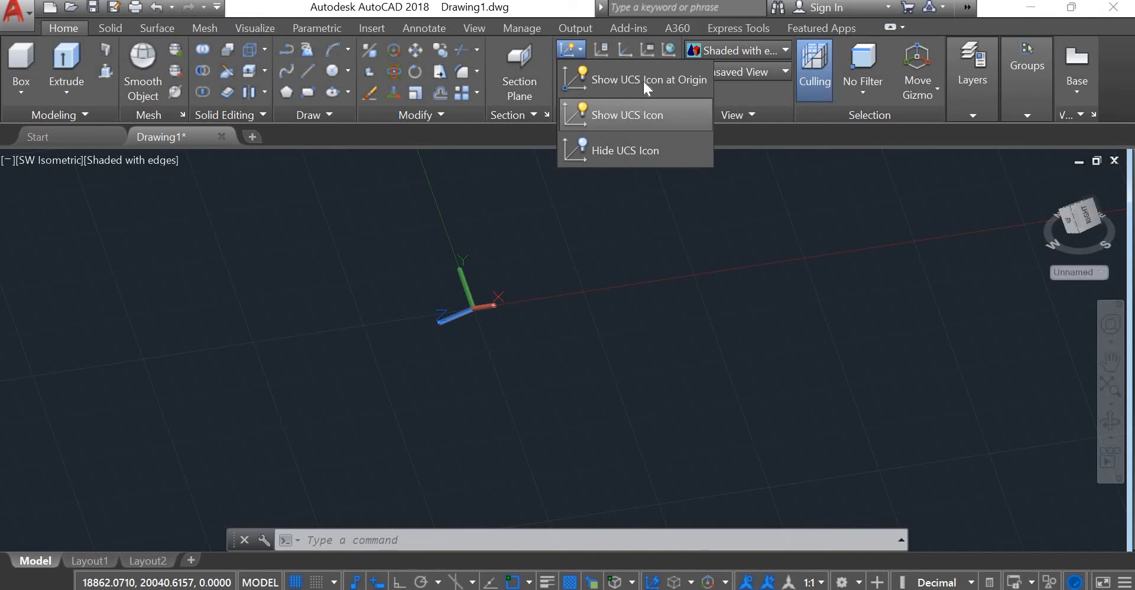
left_click(612, 157)
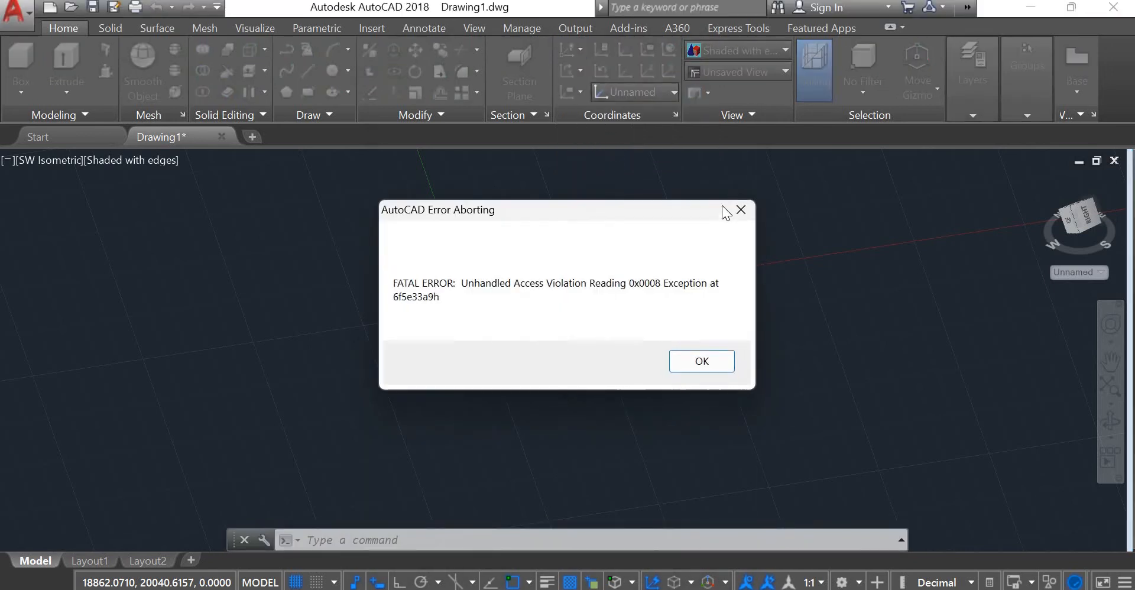
left_click(728, 210)
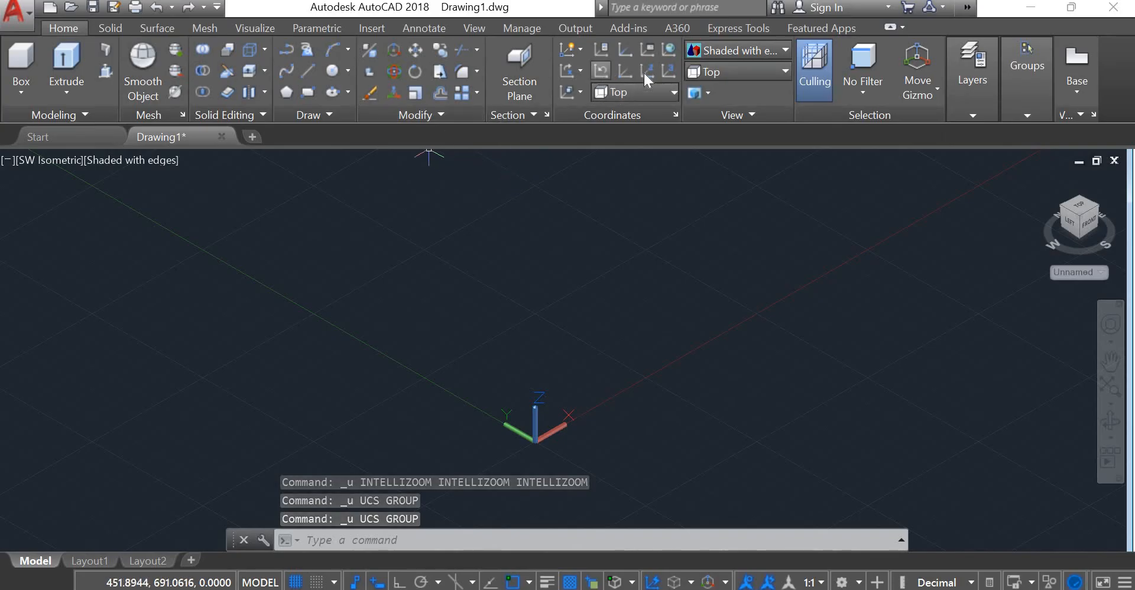
- Rotate the UCS about its Y axis by 70 degrees
left_click(581, 70)
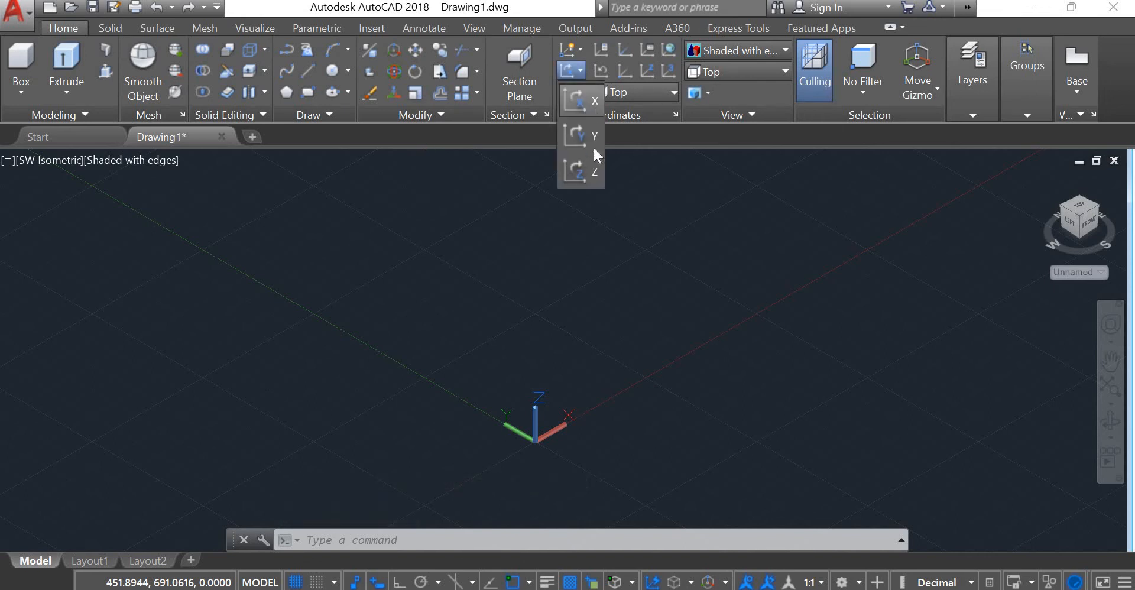
left_click(593, 139)
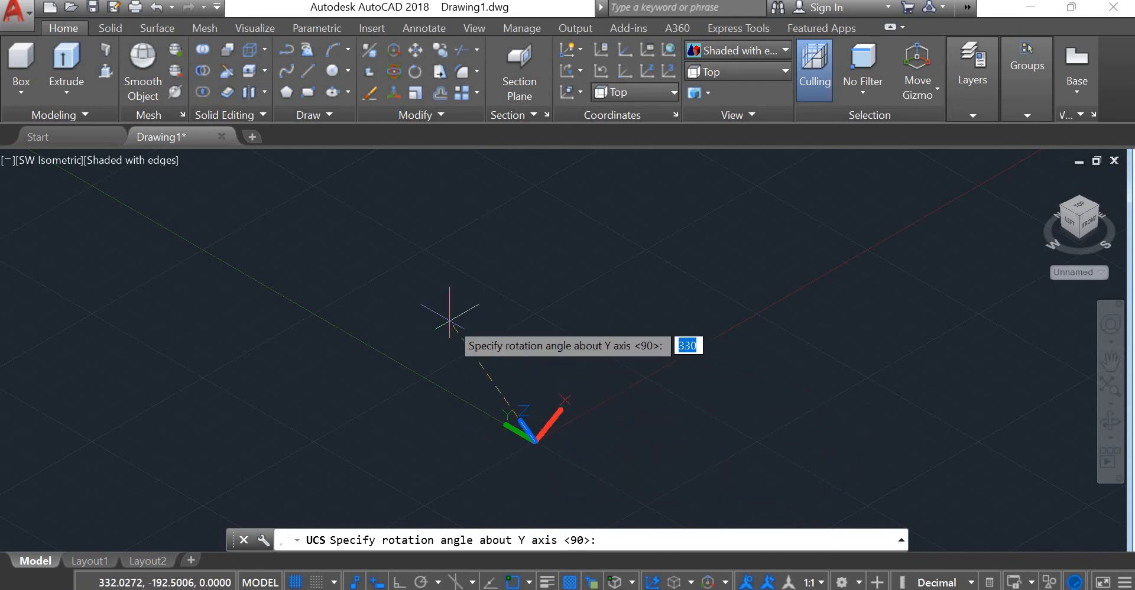
type("70")
key("Return")
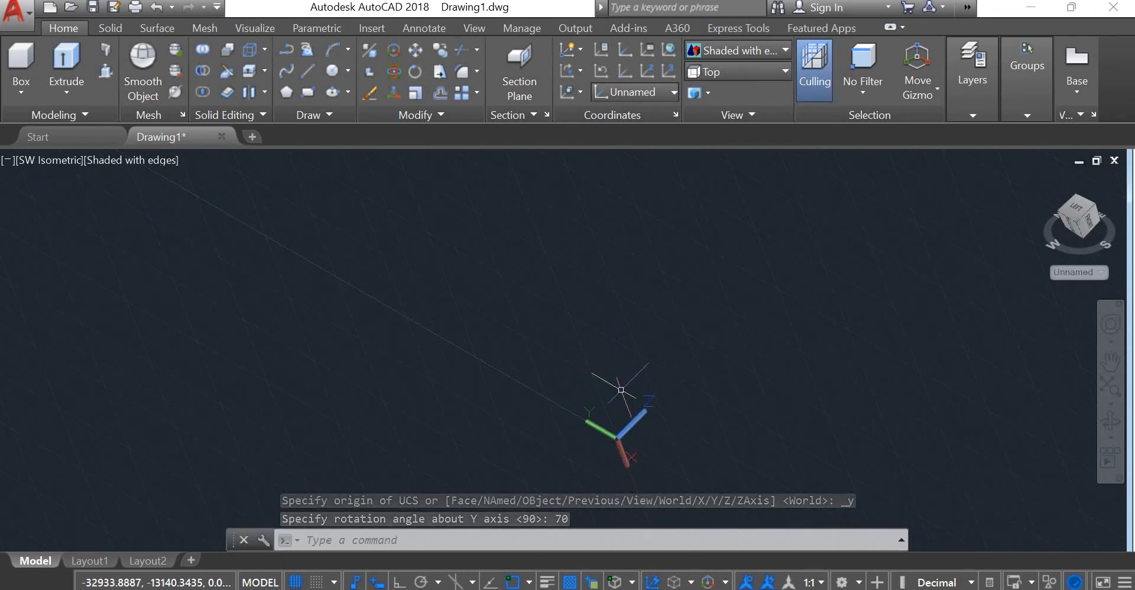
- Draw a solid box about 9620 units high in the rotated UCS, with its first corner near the UCS origin
scroll(467, 217, "down", 3)
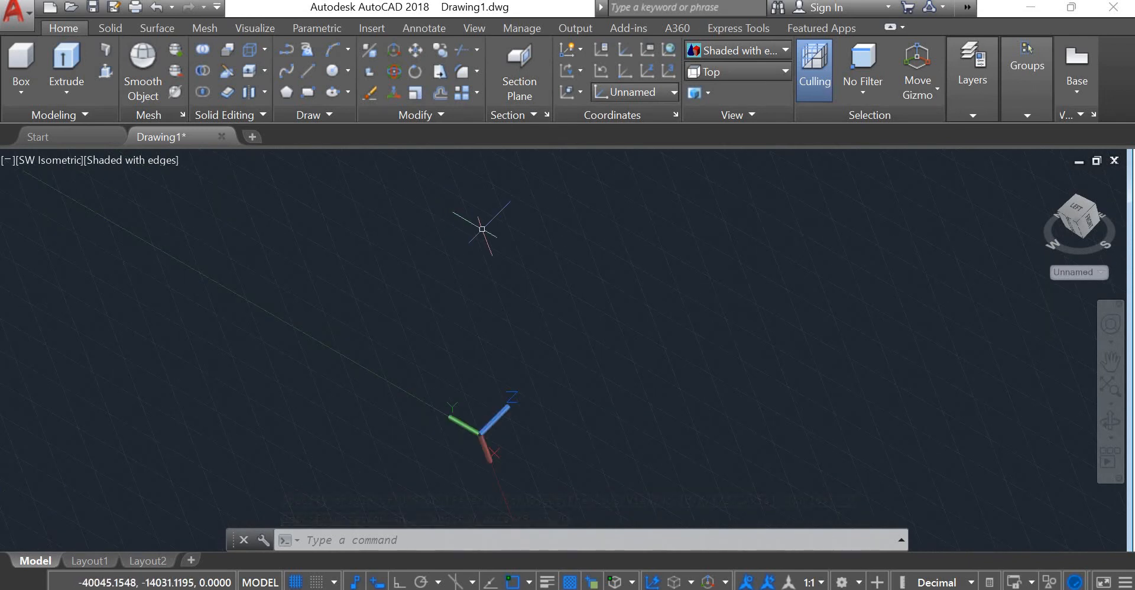
scroll(557, 392, "up", 2)
left_click(25, 51)
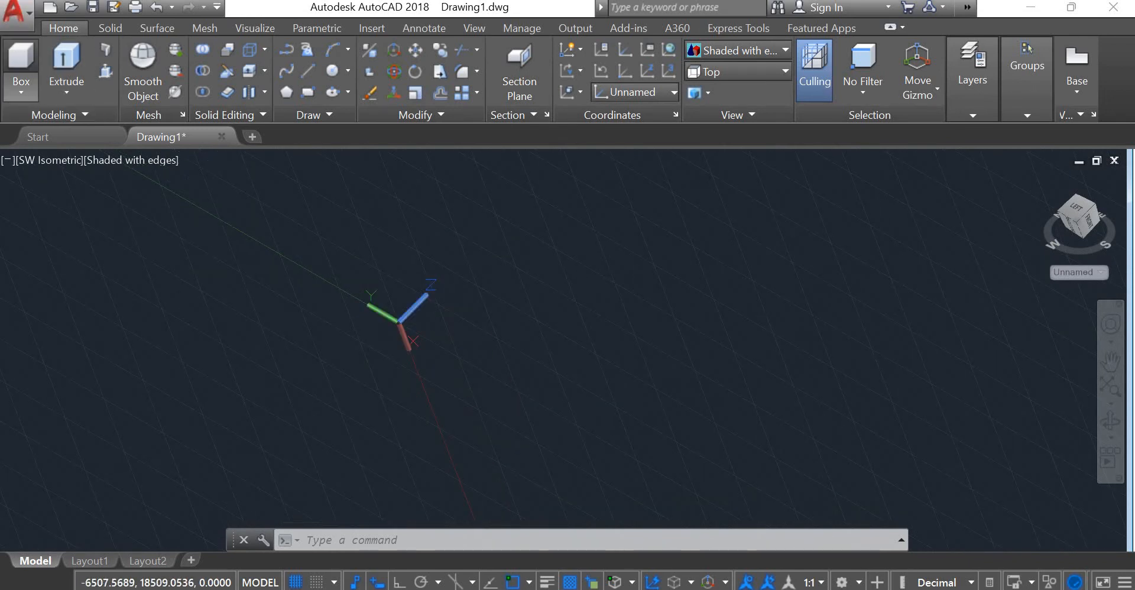
left_click(402, 334)
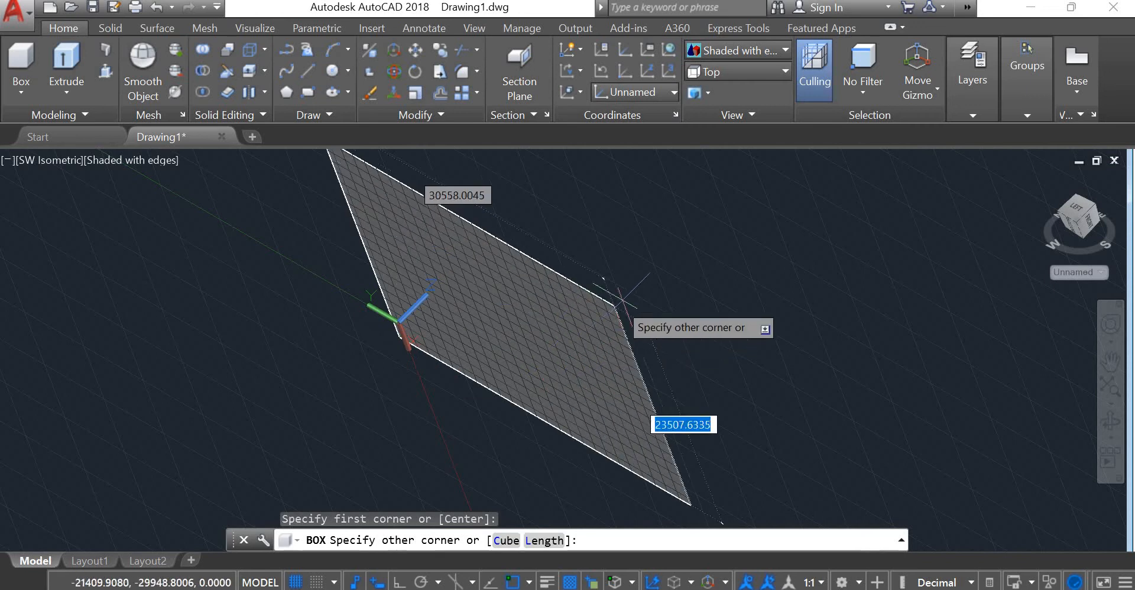
left_click(709, 514)
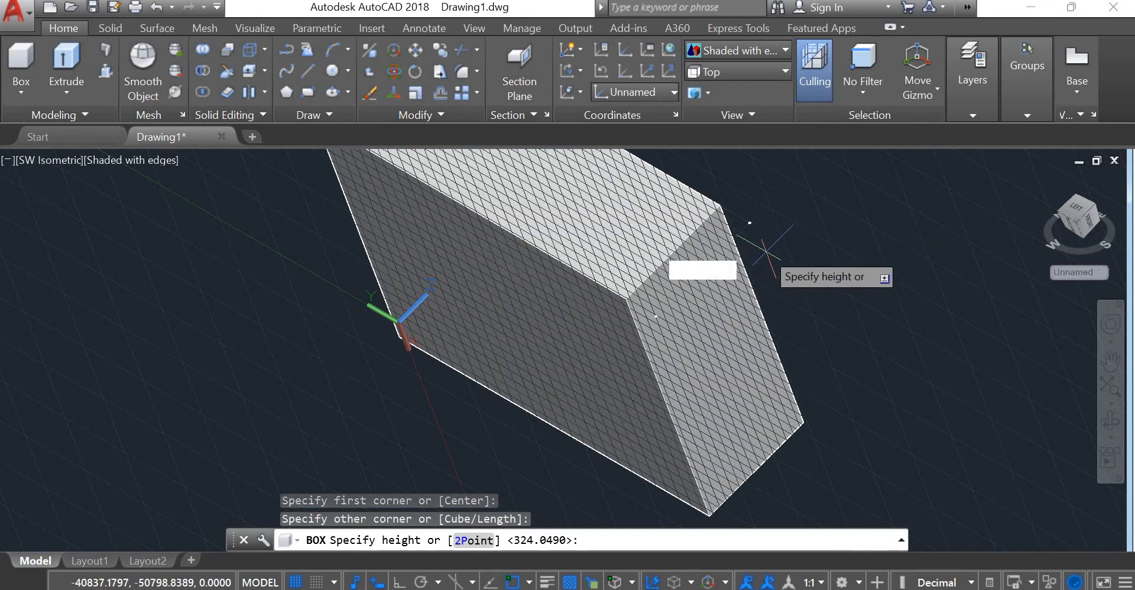
left_click(780, 248)
scroll(591, 278, "down", 3)
scroll(591, 251, "up", 2)
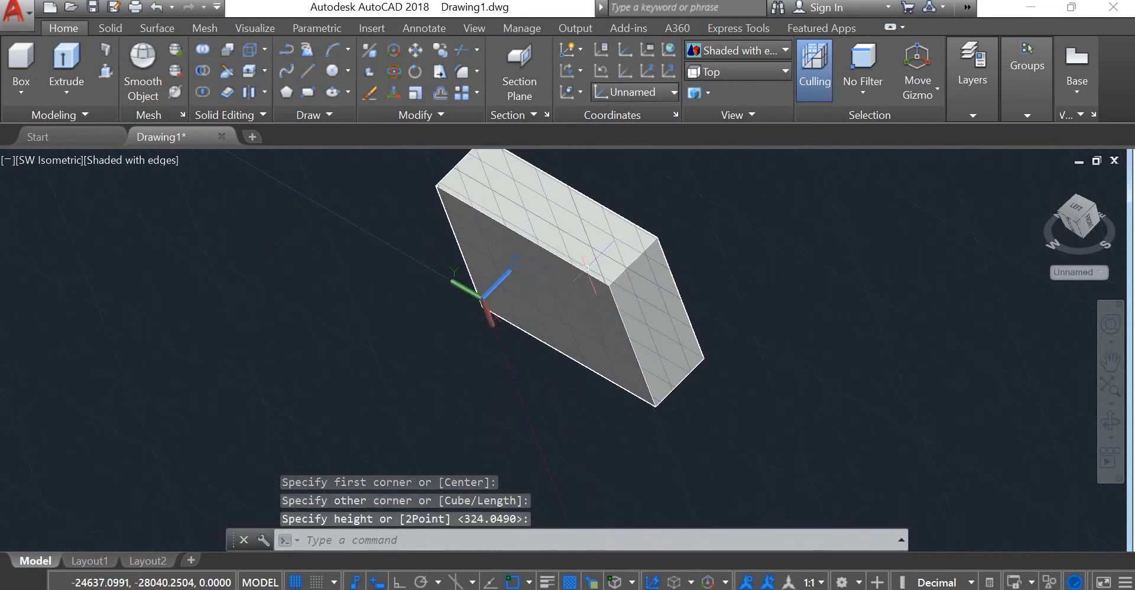
key("Escape")
key("Escape")
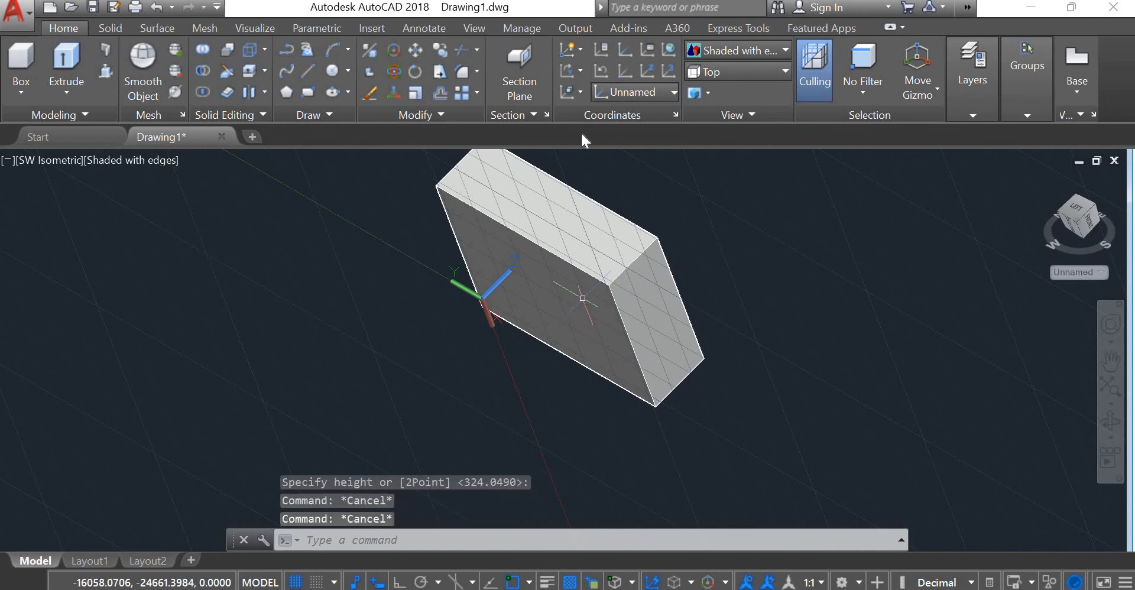
- Rotate the UCS 90 degrees about its Z axis with the box in place, and undo that rotation
left_click(581, 71)
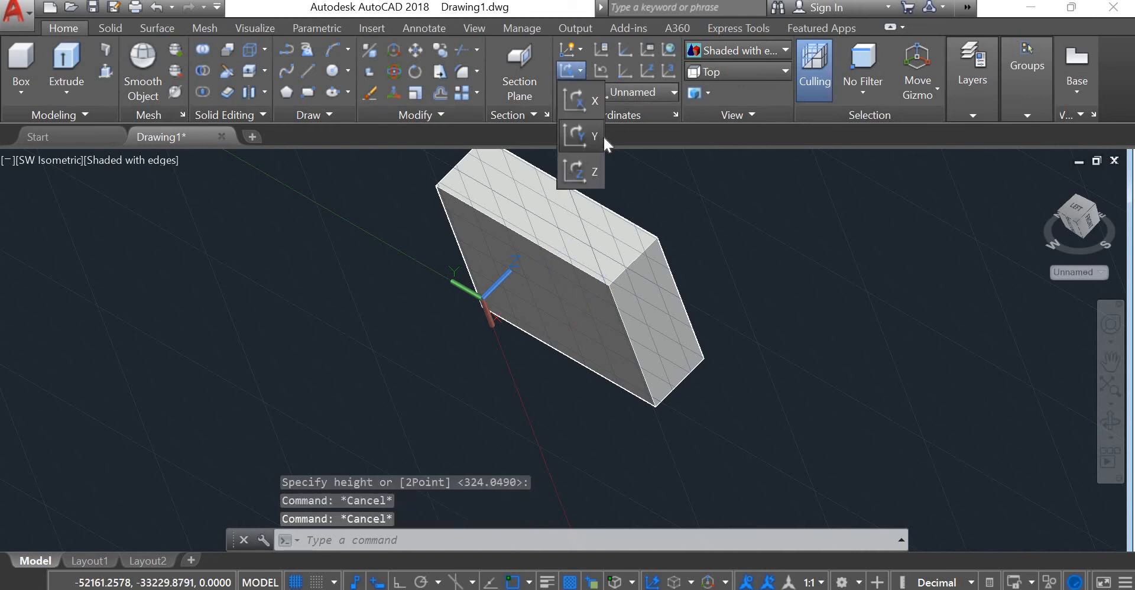
left_click(582, 172)
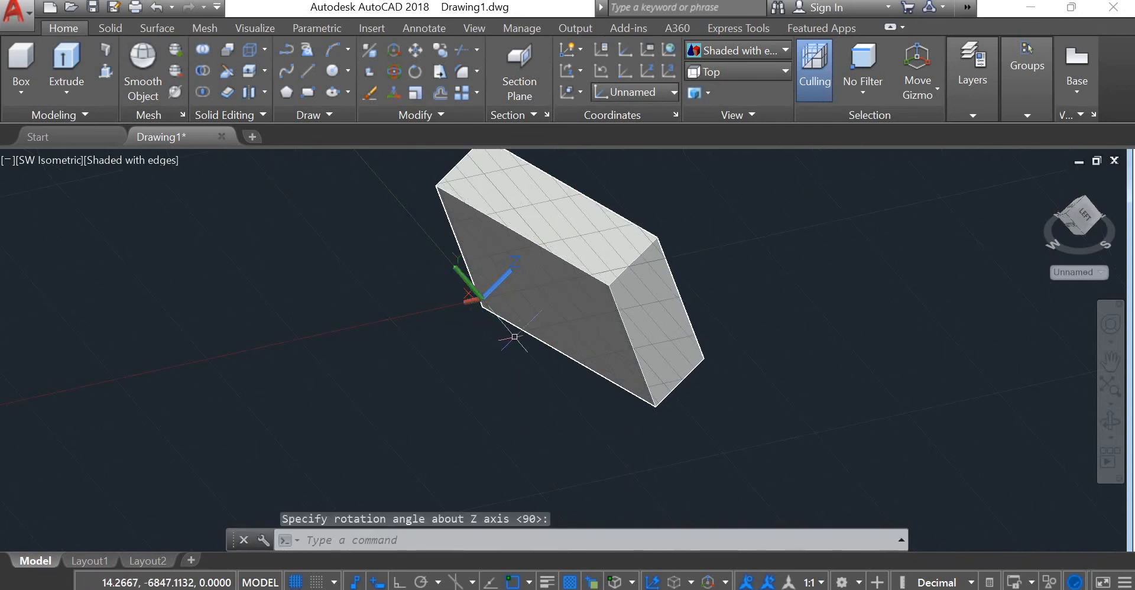
key("ctrl+z")
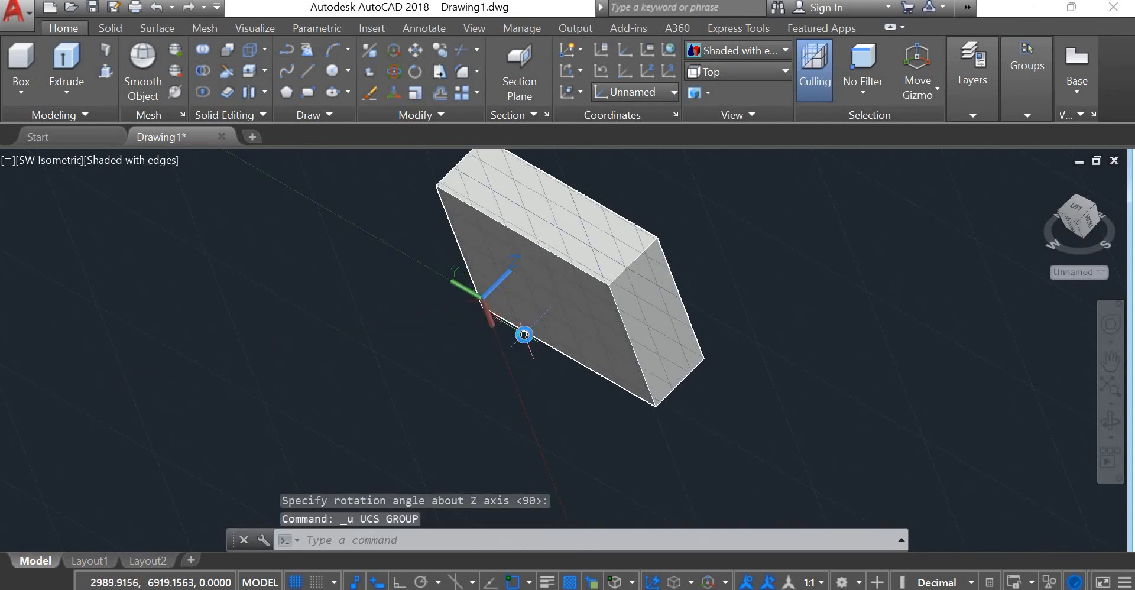
- Erase the box and rotate the UCS about its Z axis by the default 90 degrees
key("ctrl+a")
key("Delete")
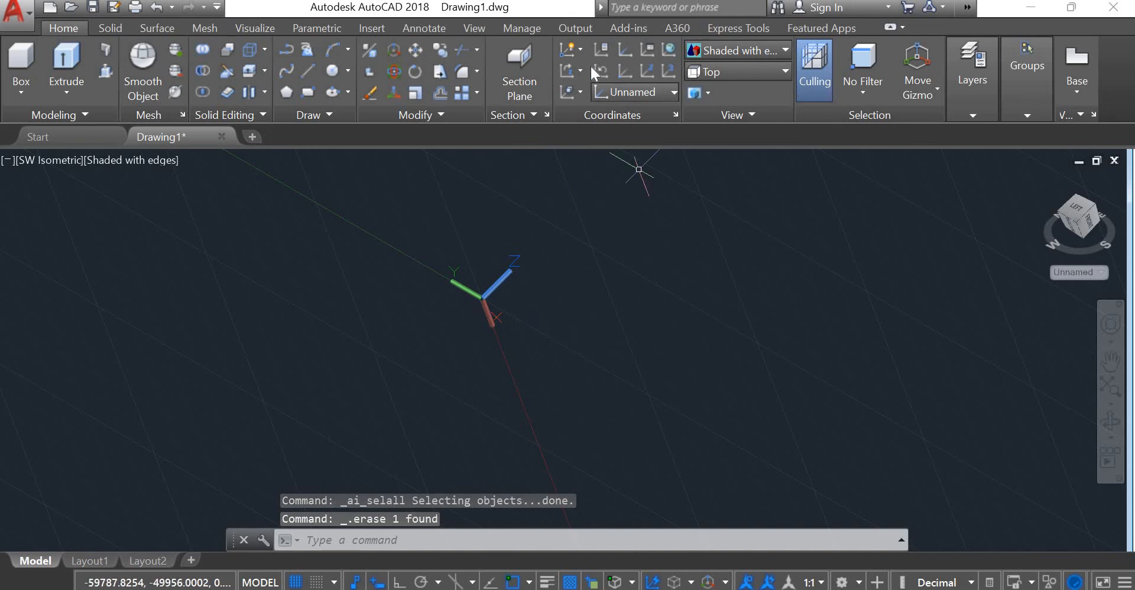
left_click(578, 70)
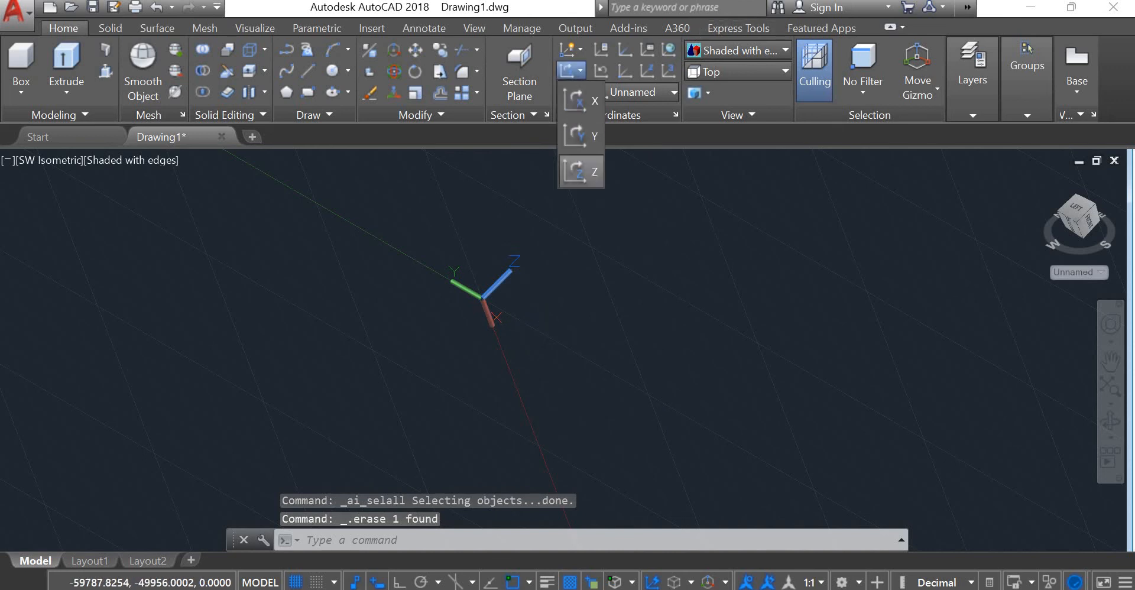
left_click(582, 170)
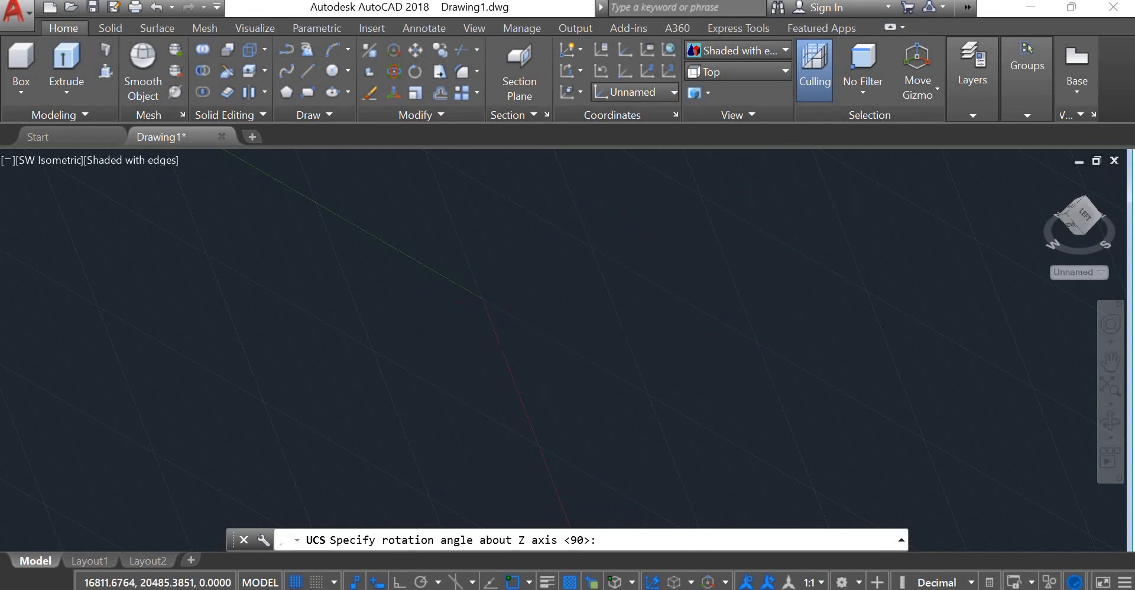
key("Return")
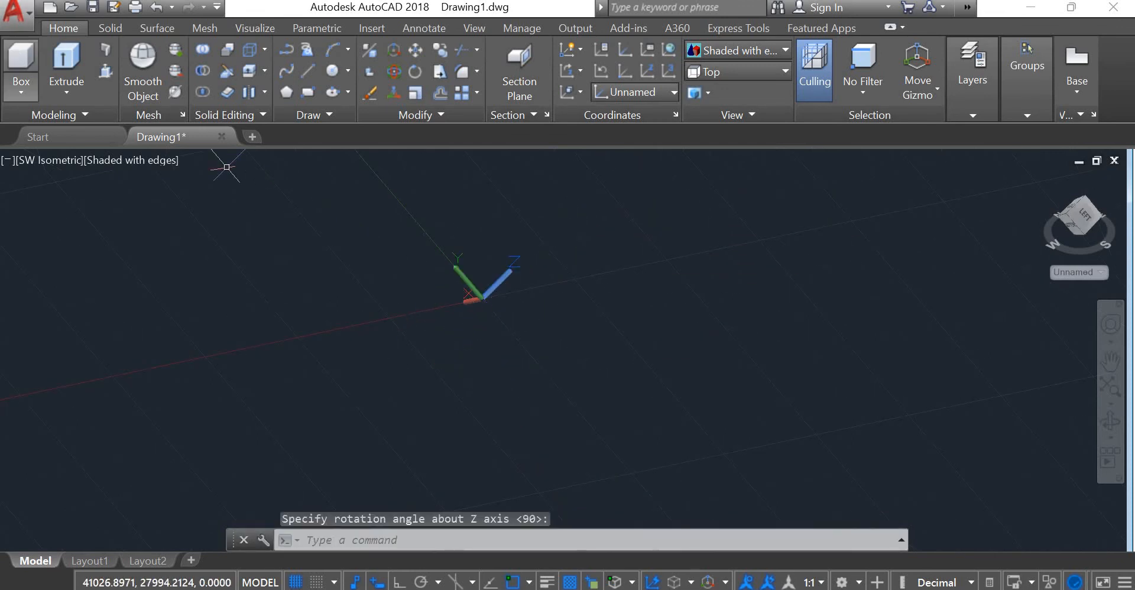
- Draw a solid box around the UCS origin in the Z-rotated UCS and inspect it up close
left_click(22, 59)
left_click(393, 397)
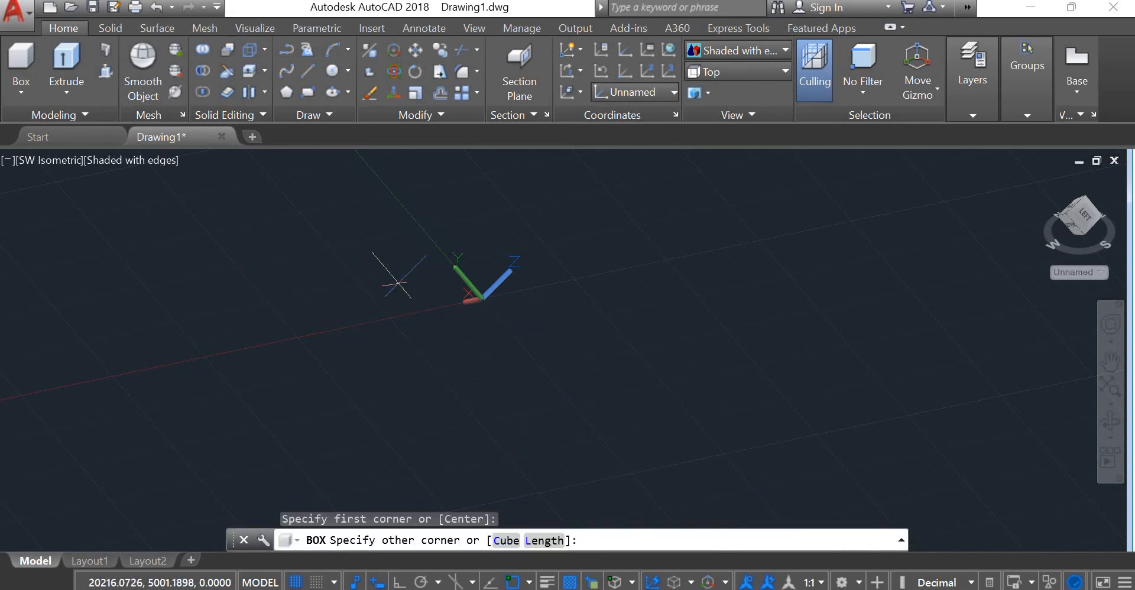
left_click(399, 283)
left_click(528, 213)
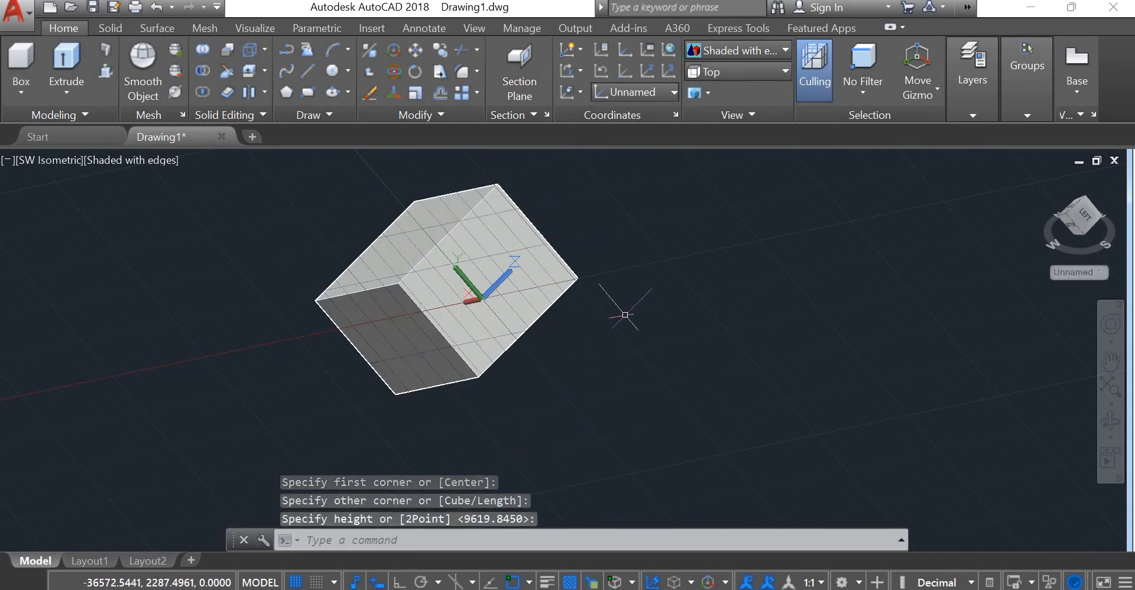
scroll(490, 319, "down", 5)
scroll(511, 308, "up", 8)
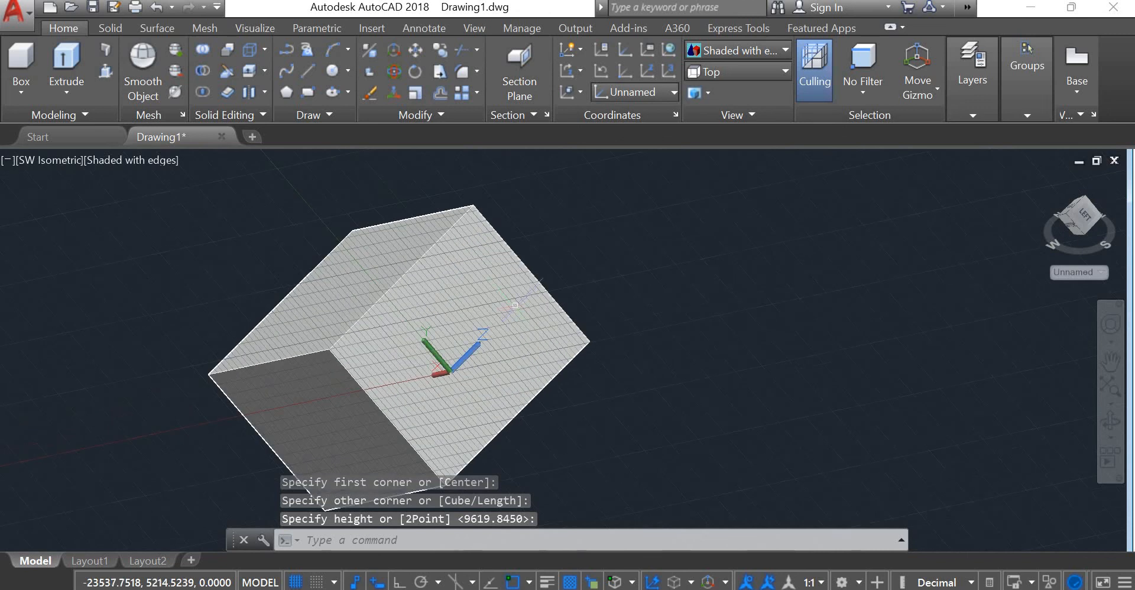
scroll(514, 305, "up", 3)
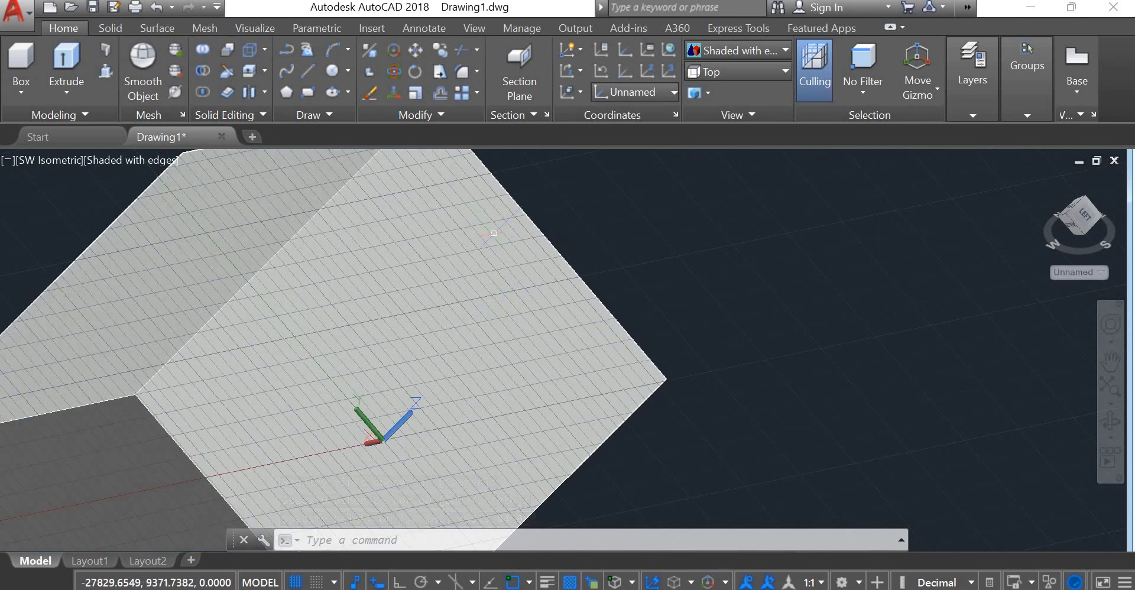
key("ctrl+z")
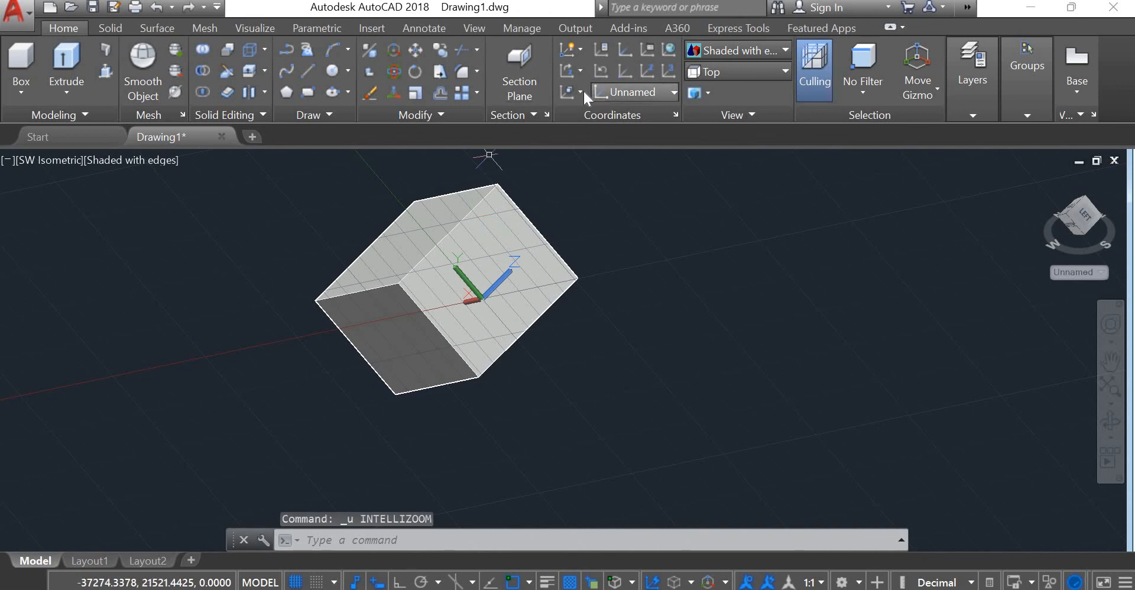
- Try to align the UCS to a face of the box, cancel the command, and undo the box
left_click(582, 91)
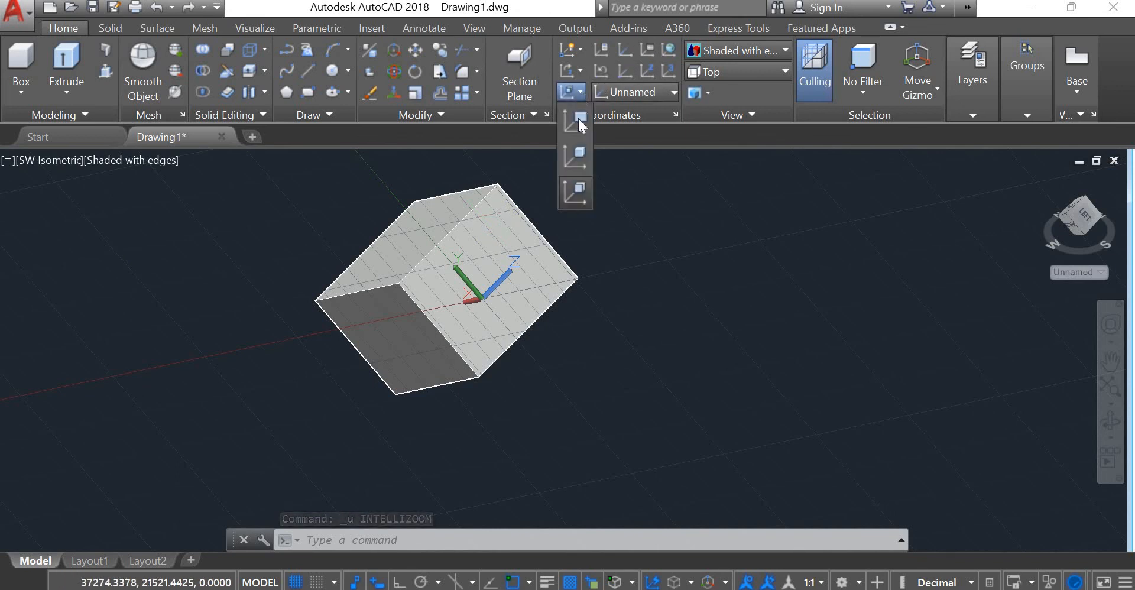
left_click(575, 190)
key("Escape")
key("Escape")
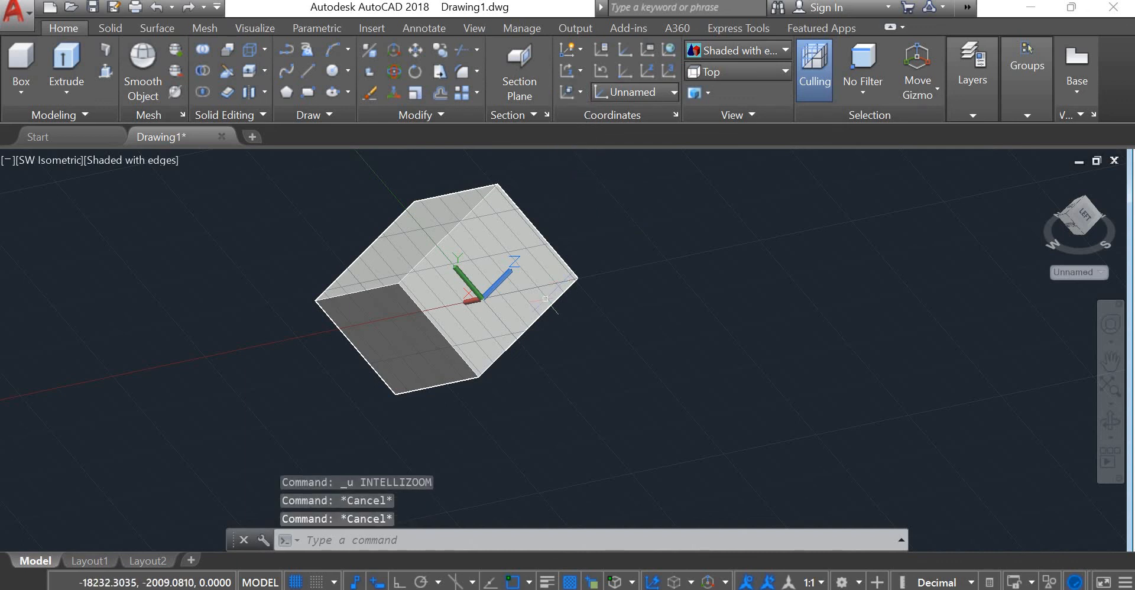
key("ctrl+z")
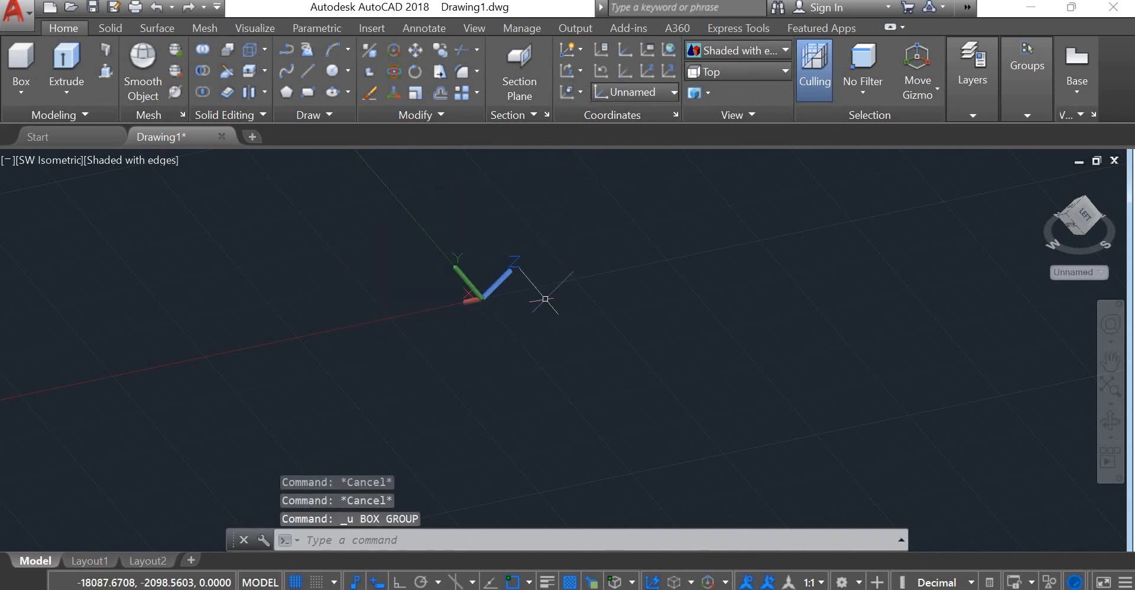
- Align the UCS to the current view so its XY plane is parallel to the screen
left_click(575, 97)
left_click(572, 131)
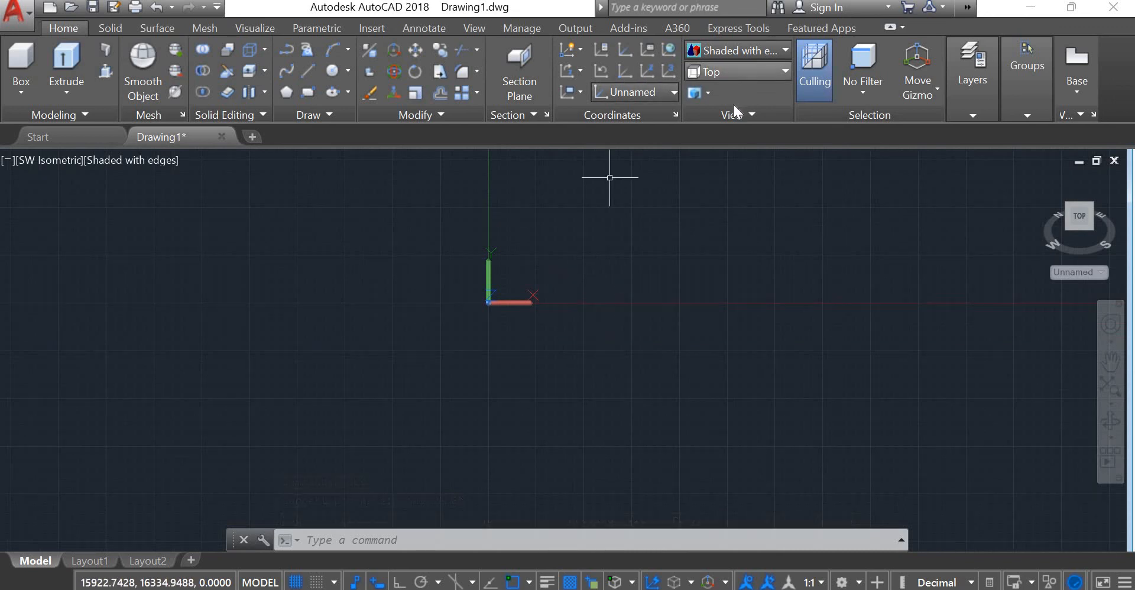
left_click(584, 94)
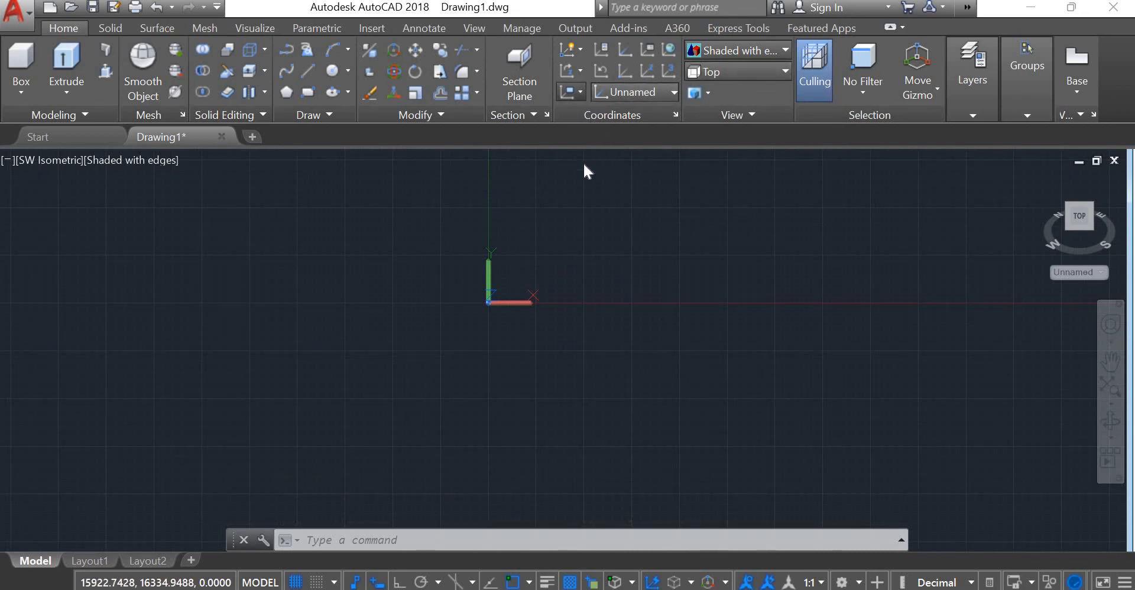
- Try to align the UCS to an object by picking a point in the empty drawing area
left_click(582, 159)
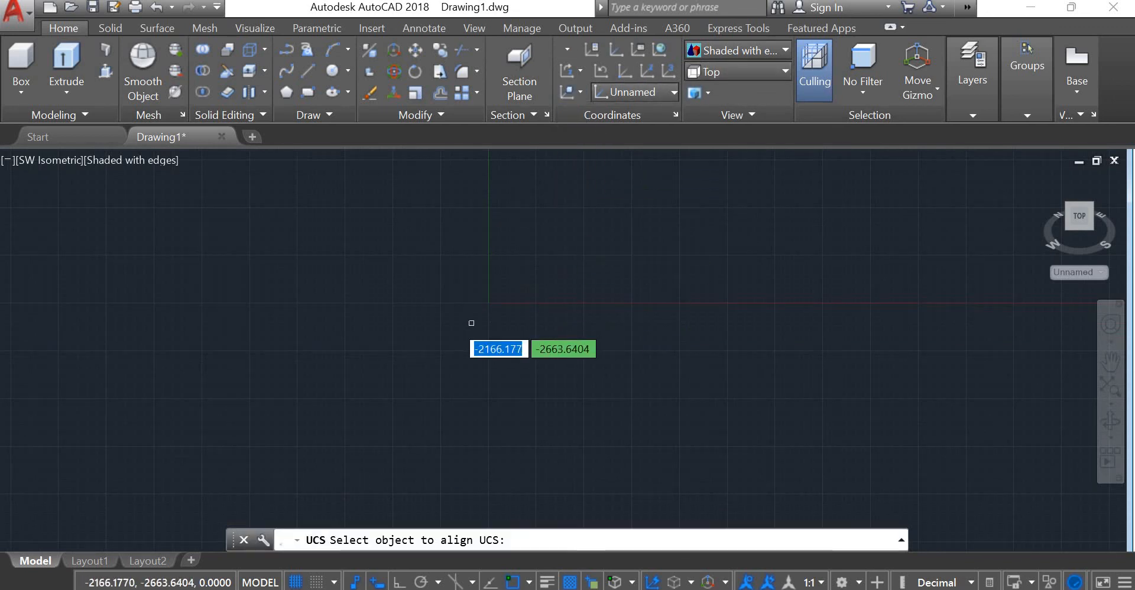
left_click(582, 349)
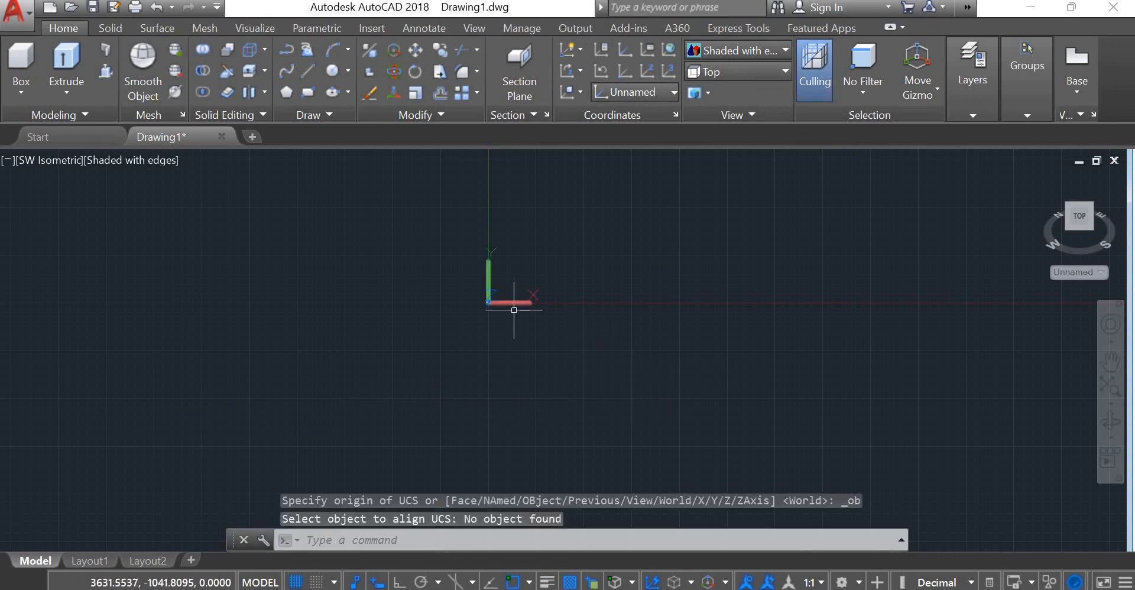
scroll(505, 299, "down", 2)
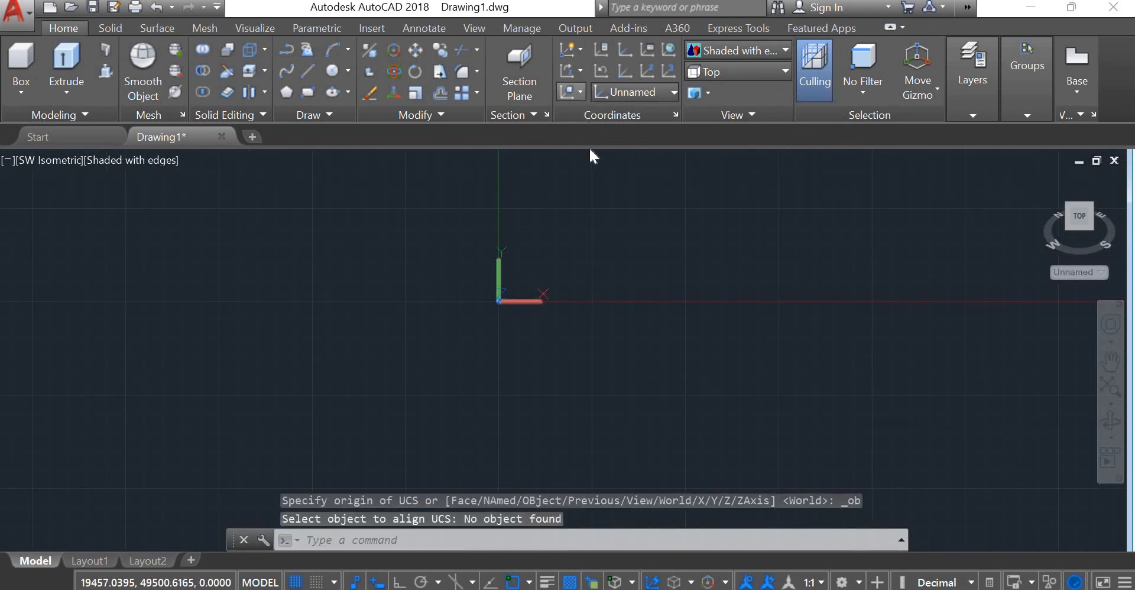
- Try to align the UCS to a face by picking in the empty drawing area, and cancel any active command
left_click(580, 92)
left_click(575, 190)
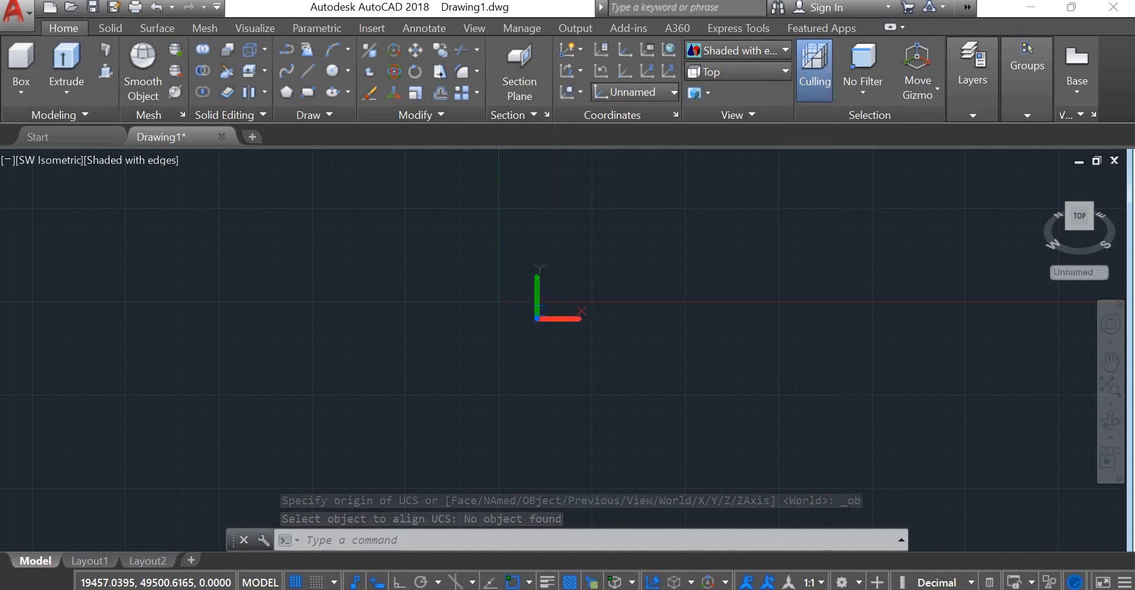
left_click(630, 320)
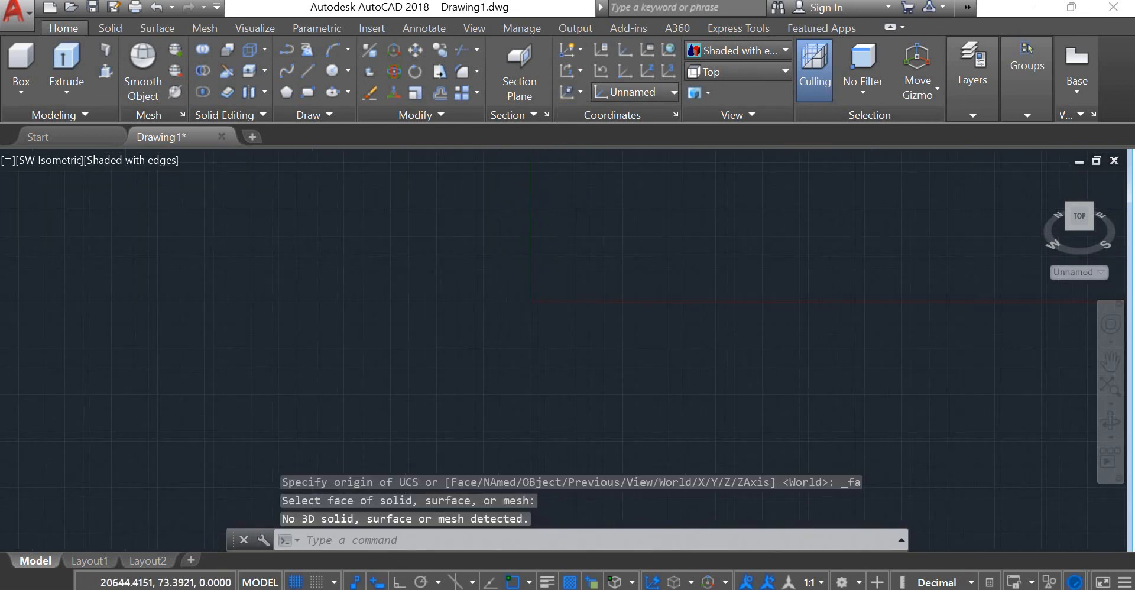
scroll(480, 319, "down", 3)
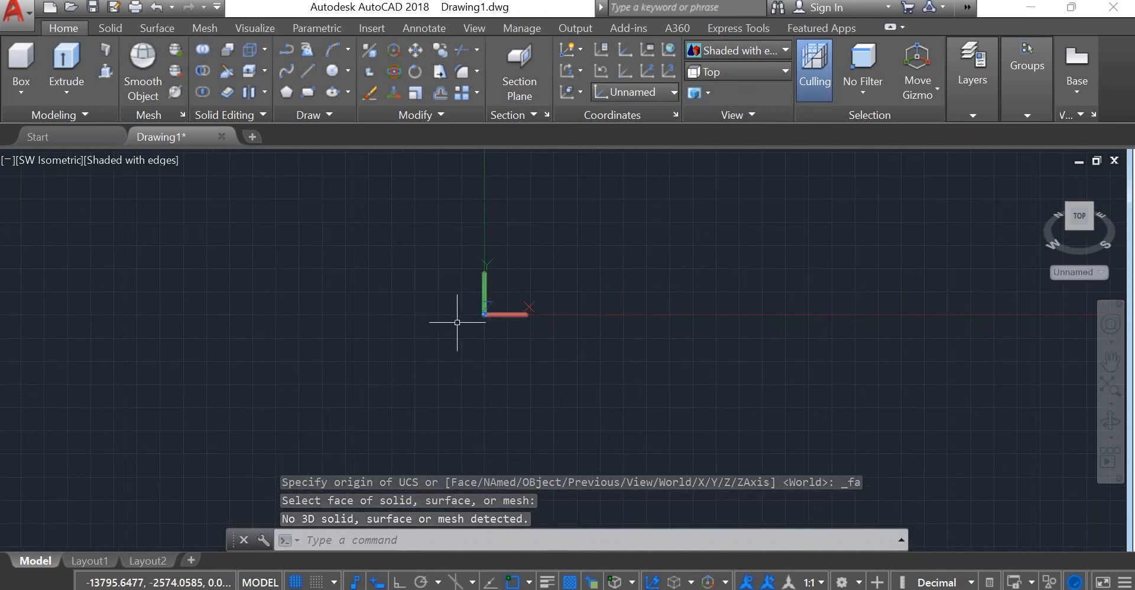
middle_click_drag(476, 322, 389, 277)
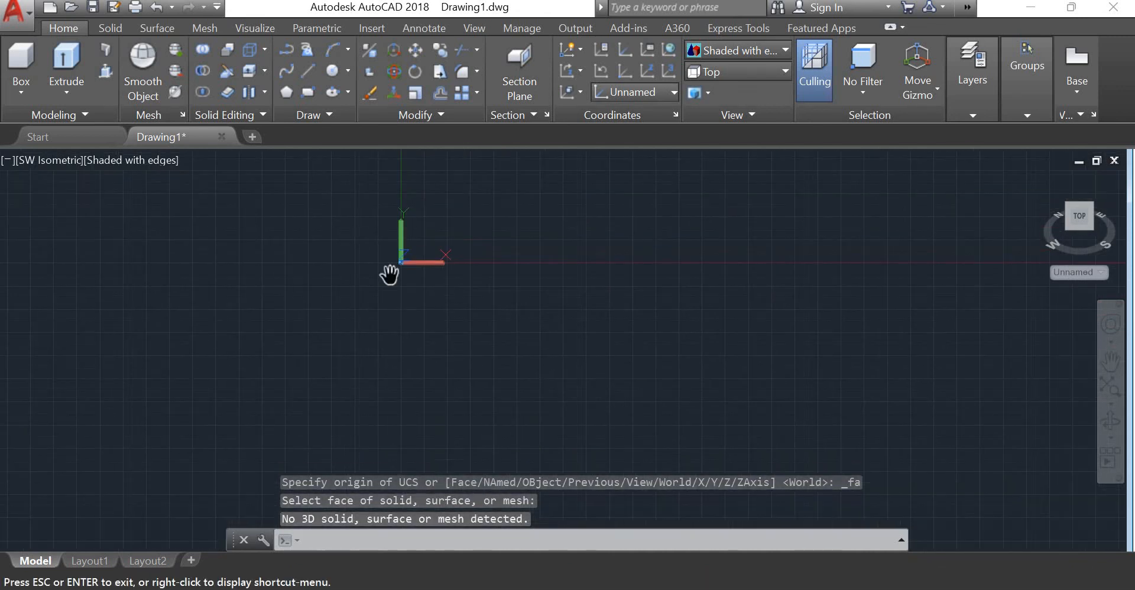
key("Escape")
key("Escape")
key("Escape")
key("Escape")
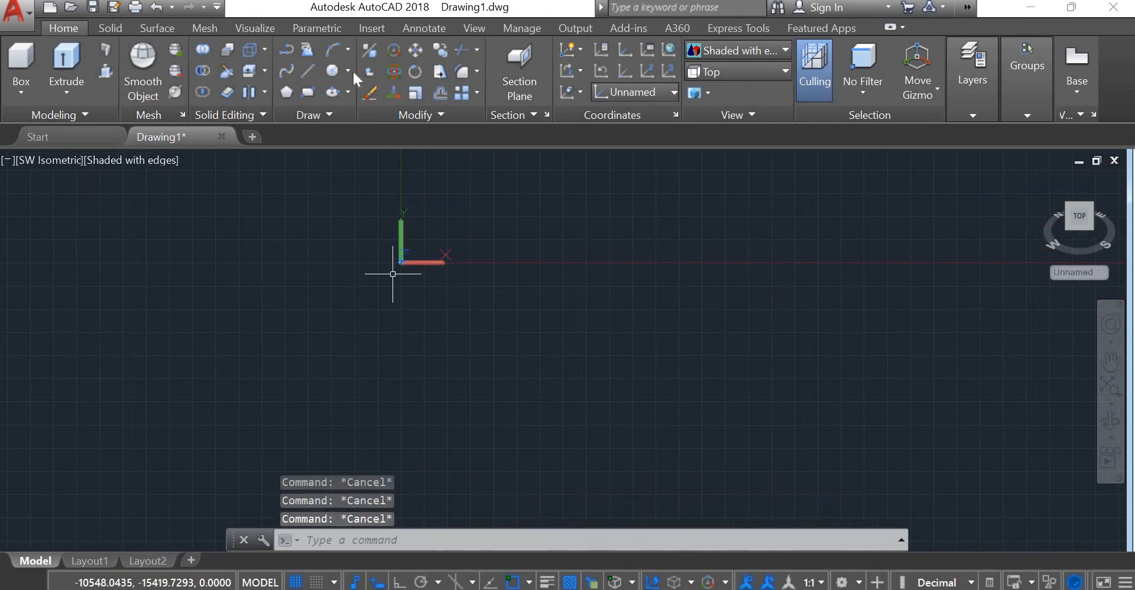
- Switch from the drawing to the Start page with the recent documents
left_click(78, 144)
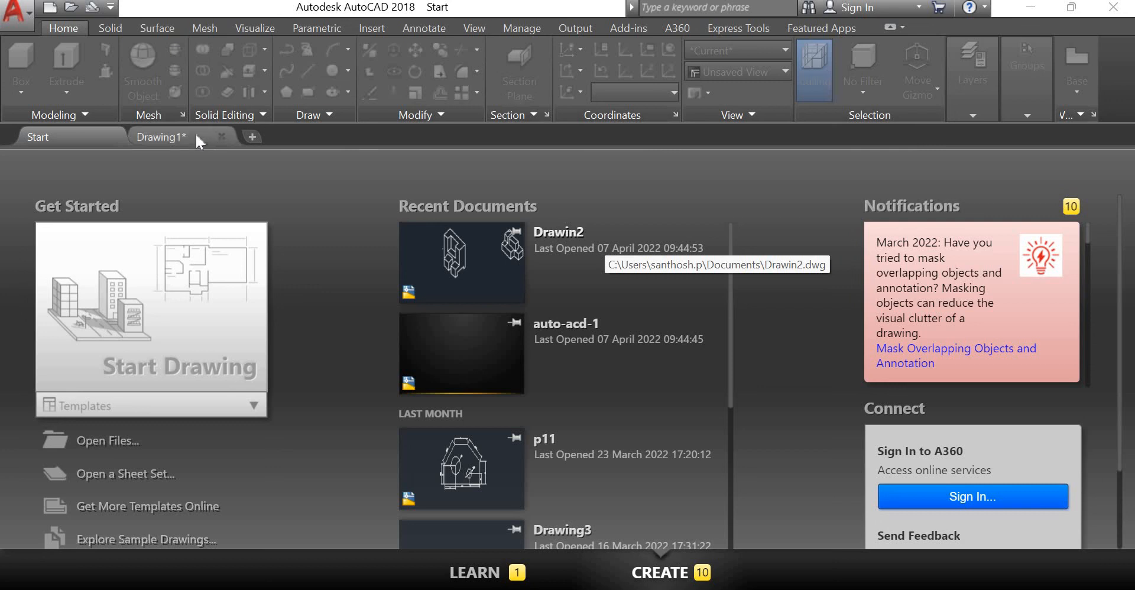
mouse_move(197, 137)
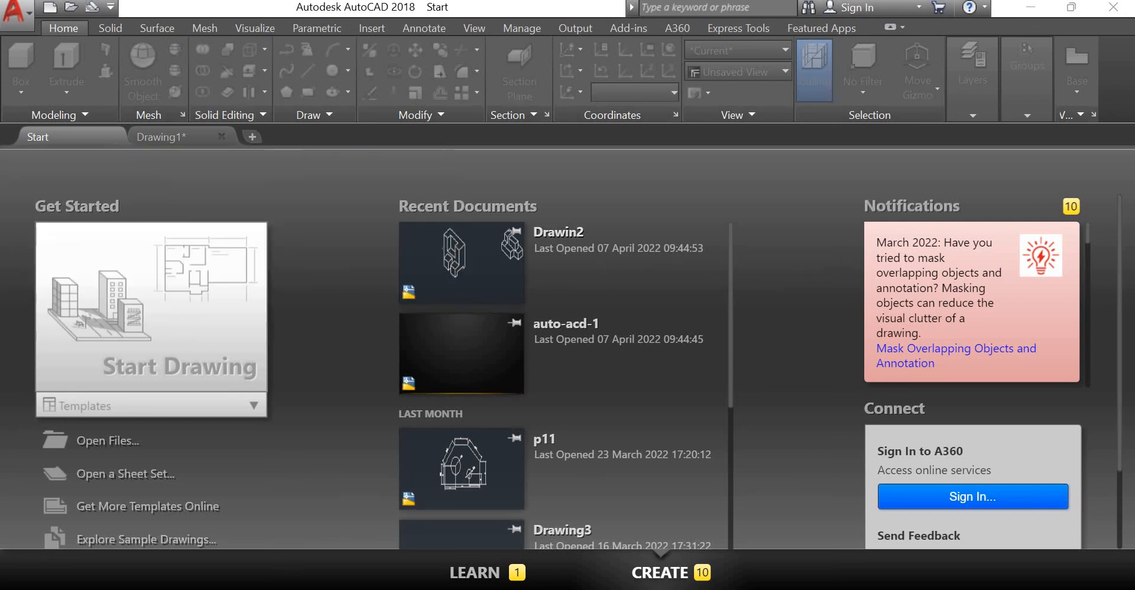